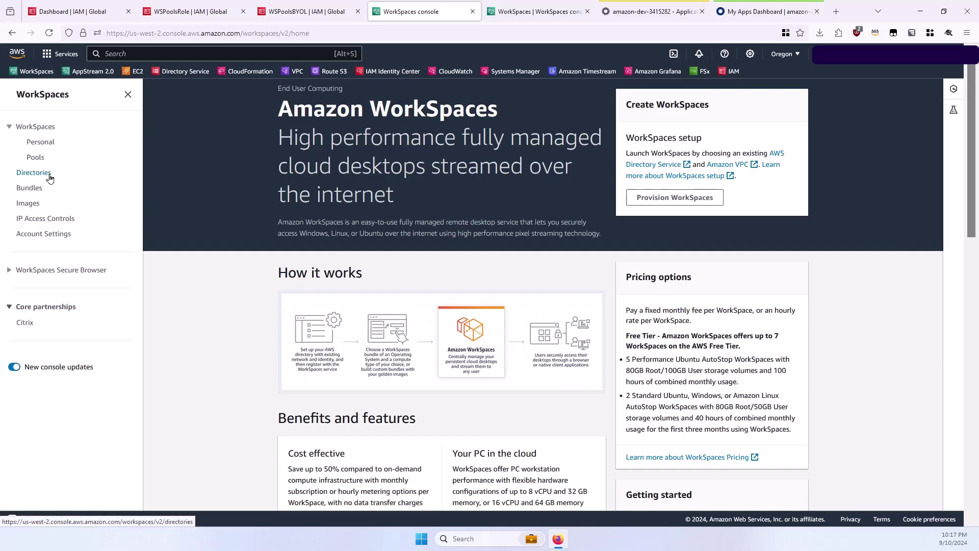
Go to the Directories list and start a new directory
{"action": "left_click", "coordinate": [34, 173]}
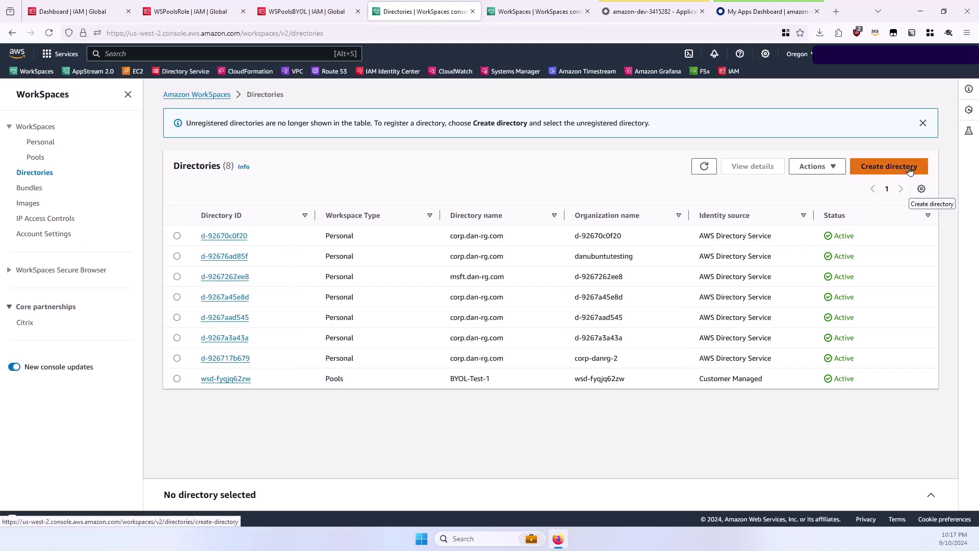
{"action": "left_click", "coordinate": [889, 165]}
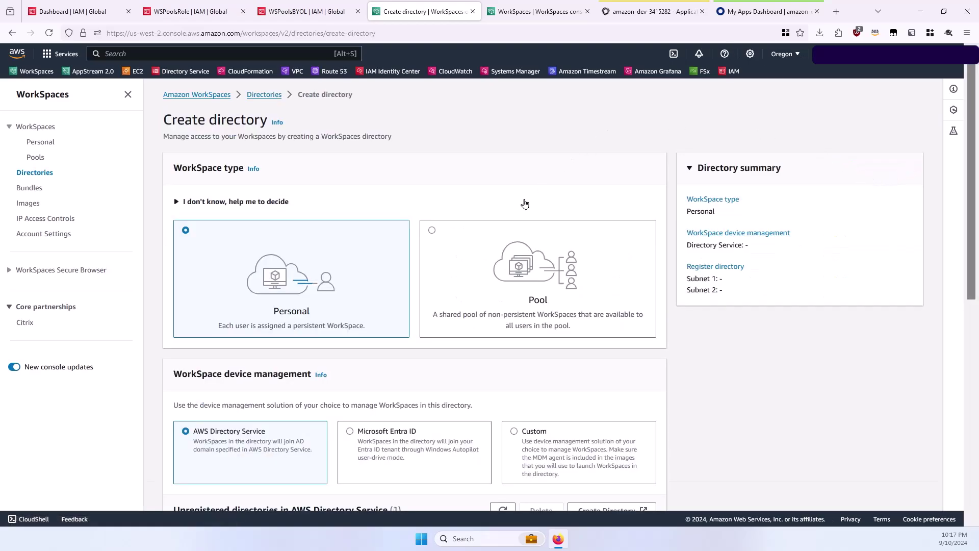
{"action": "left_click", "coordinate": [501, 235]}
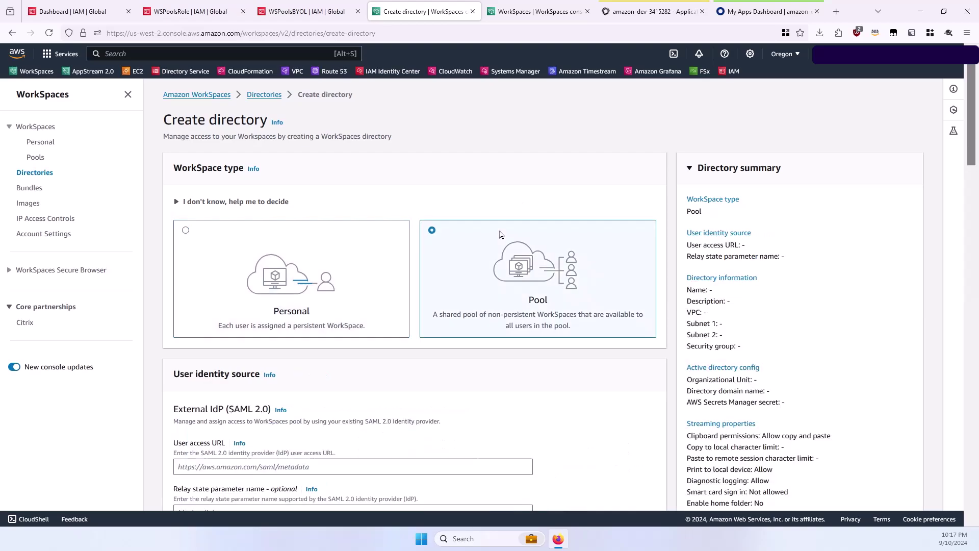
{"action": "scroll", "coordinate": [502, 234], "scroll_direction": "down", "scroll_amount": 2}
{"action": "scroll", "coordinate": [503, 234], "scroll_direction": "down", "scroll_amount": 1}
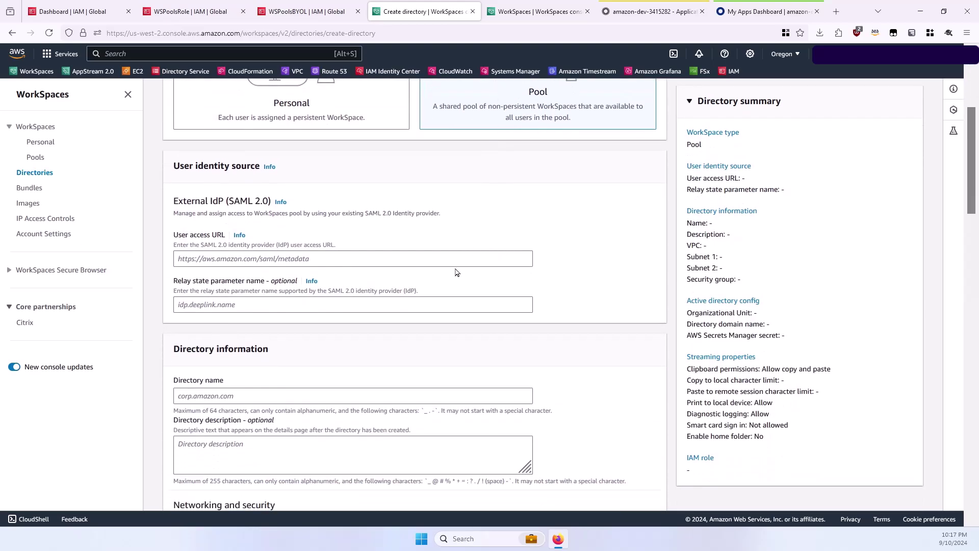
{"action": "left_click", "coordinate": [458, 260]}
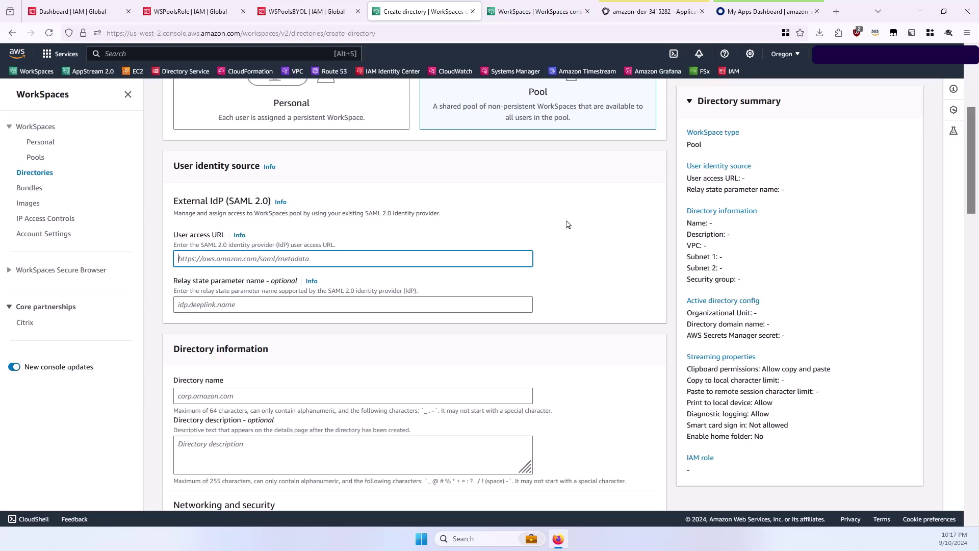
{"action": "type", "text": "https"}
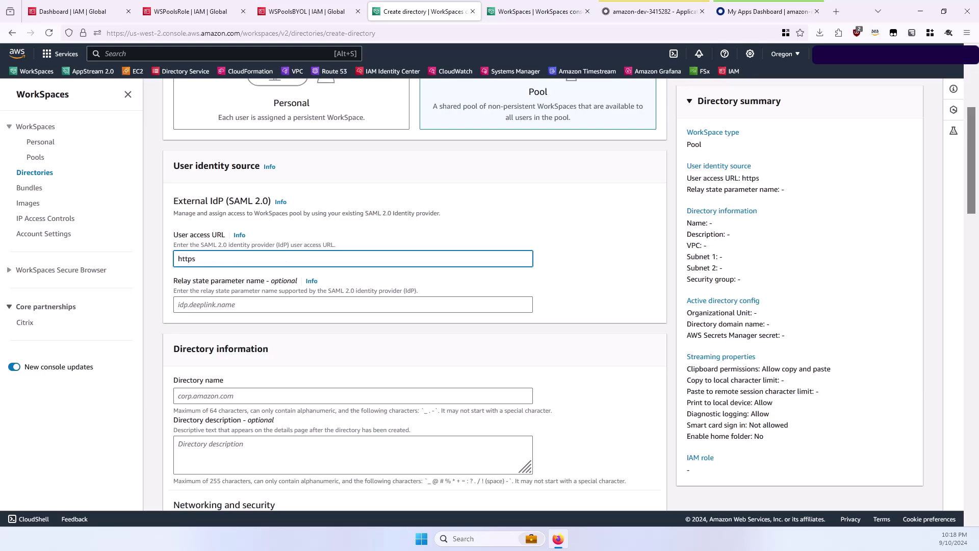
{"action": "type", "text": "://placeholder"}
{"action": "scroll", "coordinate": [425, 303], "scroll_direction": "down", "scroll_amount": 2}
{"action": "left_click", "coordinate": [439, 292]}
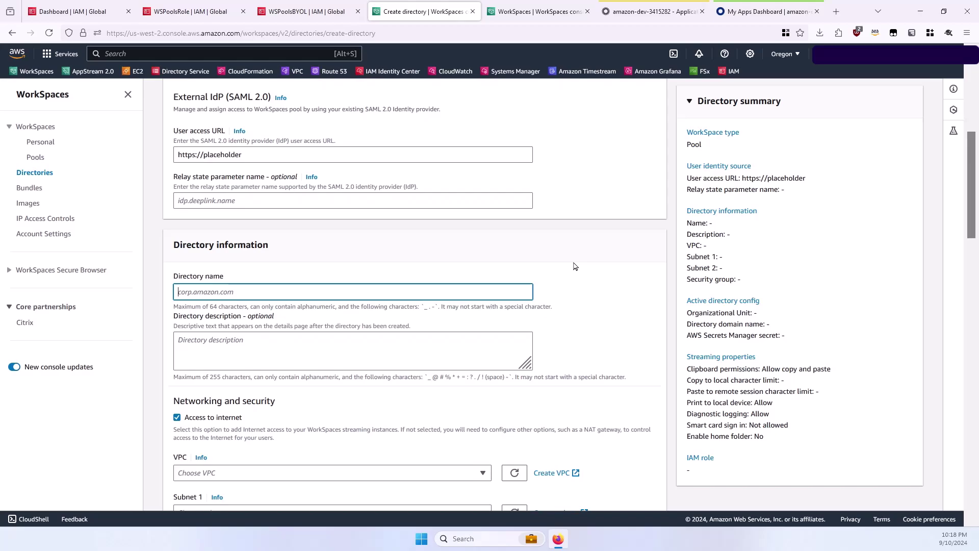
{"action": "type", "text": "WSPOol"}
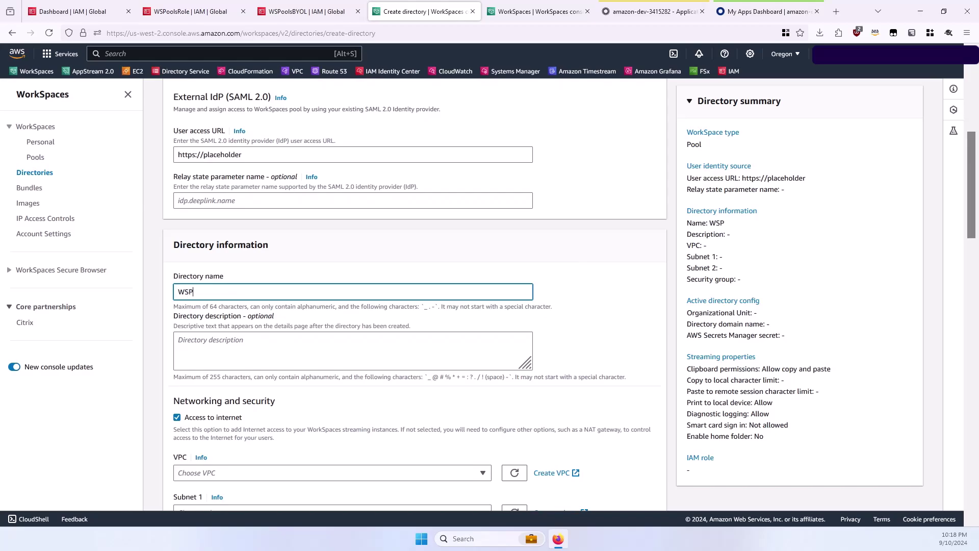
Enter WSPoolsDemo as the directory name and 'Demonstration directory' as its description, correcting typos
{"action": "key", "text": "BackSpace"}
{"action": "key", "text": "BackSpace"}
{"action": "key", "text": "BackSpace"}
{"action": "type", "text": "oolsDemo"}
{"action": "key", "text": "Tab"}
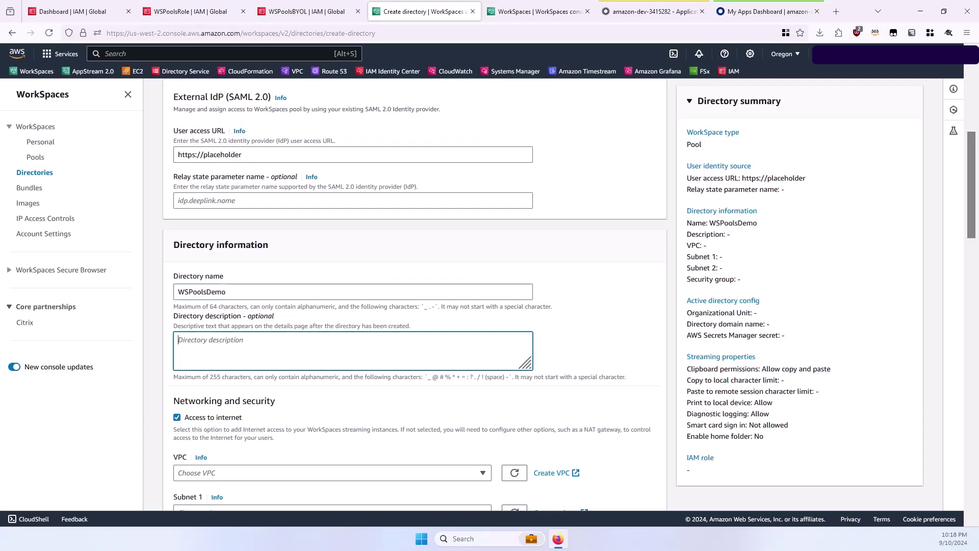
{"action": "type", "text": "Demonis"}
{"action": "key", "text": "BackSpace"}
{"action": "type", "text": "stration directory"}
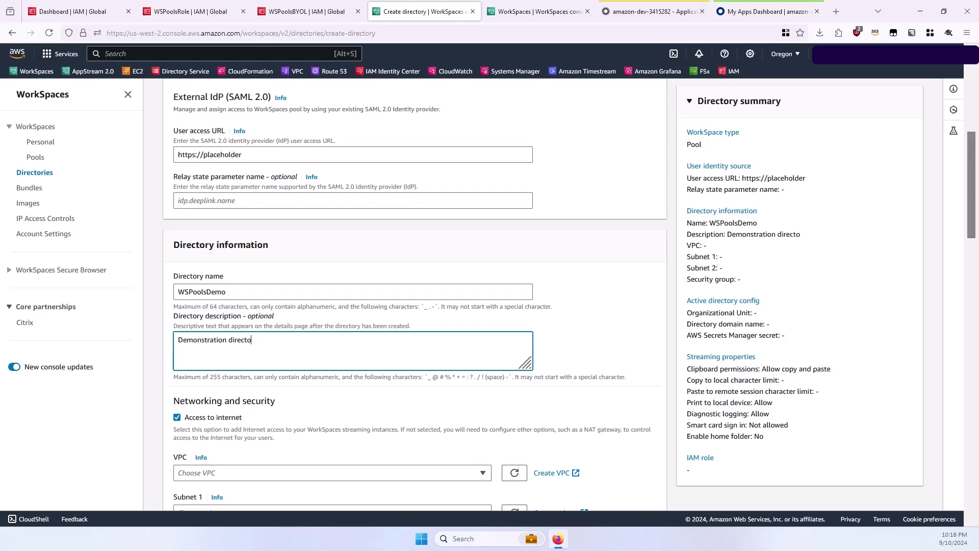
{"action": "scroll", "coordinate": [596, 237], "scroll_direction": "down", "scroll_amount": 2}
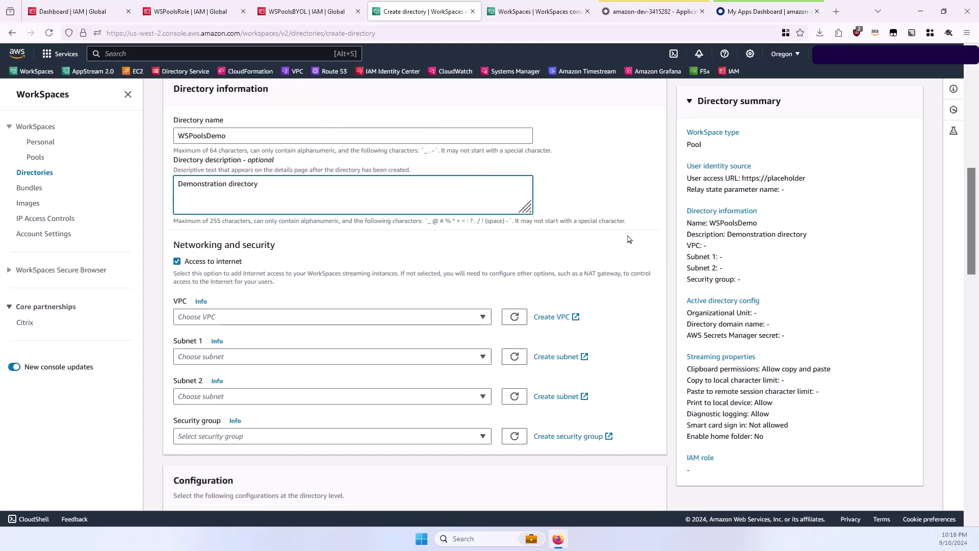
Turn off internet access and select VPC vpc-e1934985
{"action": "left_click", "coordinate": [236, 265]}
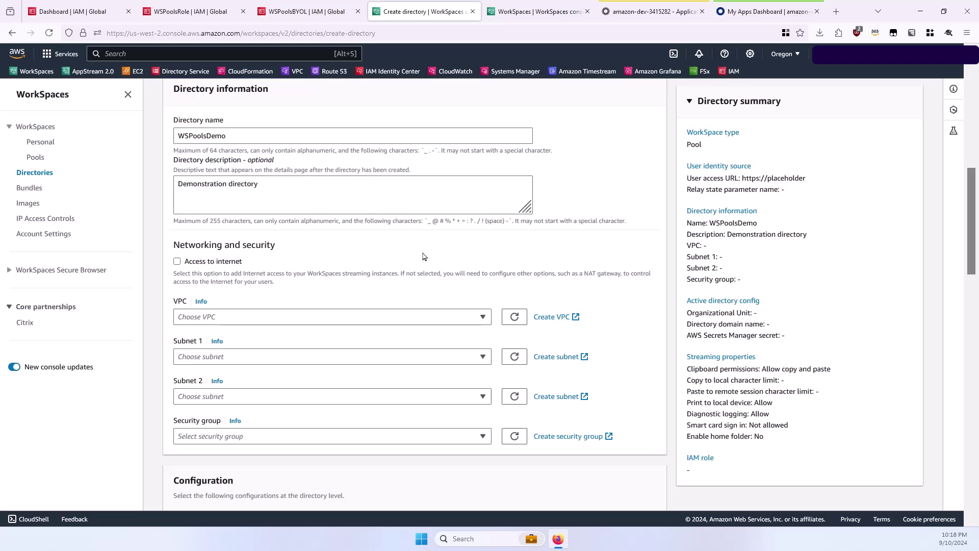
{"action": "left_click", "coordinate": [388, 317]}
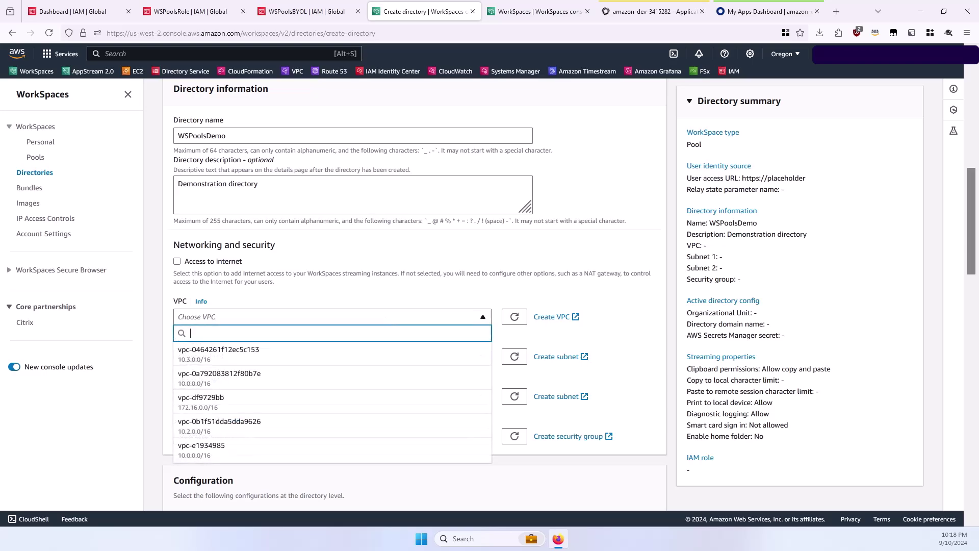
{"action": "type", "text": "985"}
{"action": "left_click", "coordinate": [363, 352]}
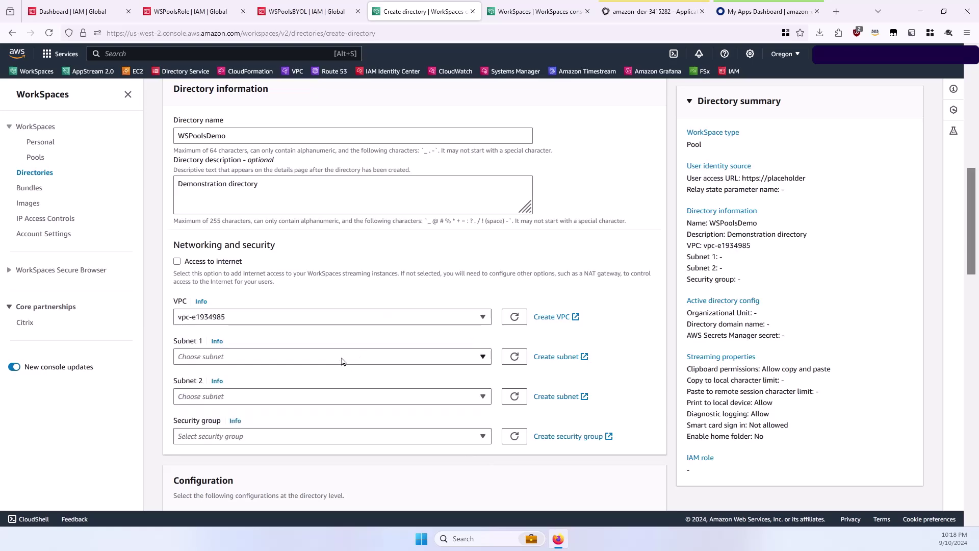
Choose subnets subnet-30a40754 and subnet-11d90b67 and the default security group sg-930925f4
{"action": "left_click", "coordinate": [342, 358]}
{"action": "type", "text": "754"}
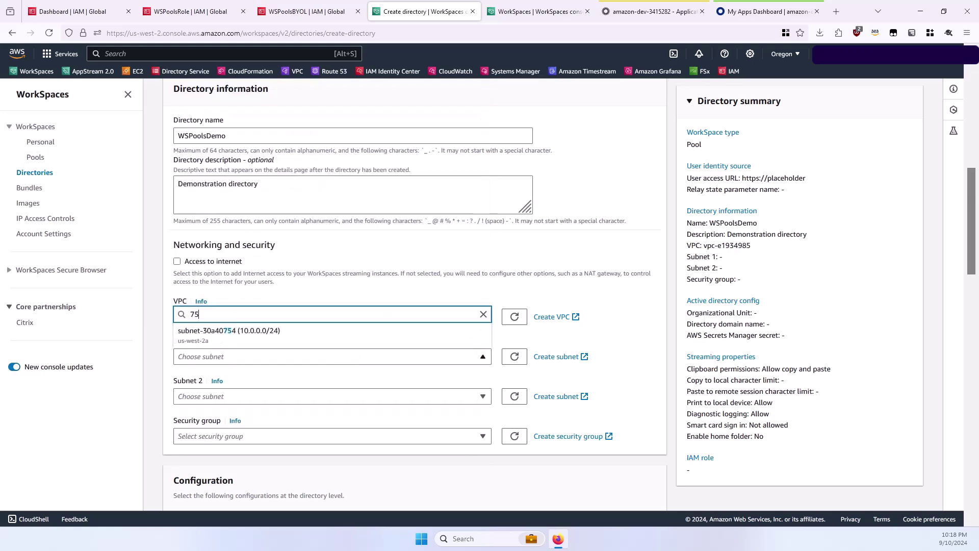
{"action": "left_click", "coordinate": [334, 337]}
{"action": "left_click", "coordinate": [310, 395]}
{"action": "type", "text": "b67"}
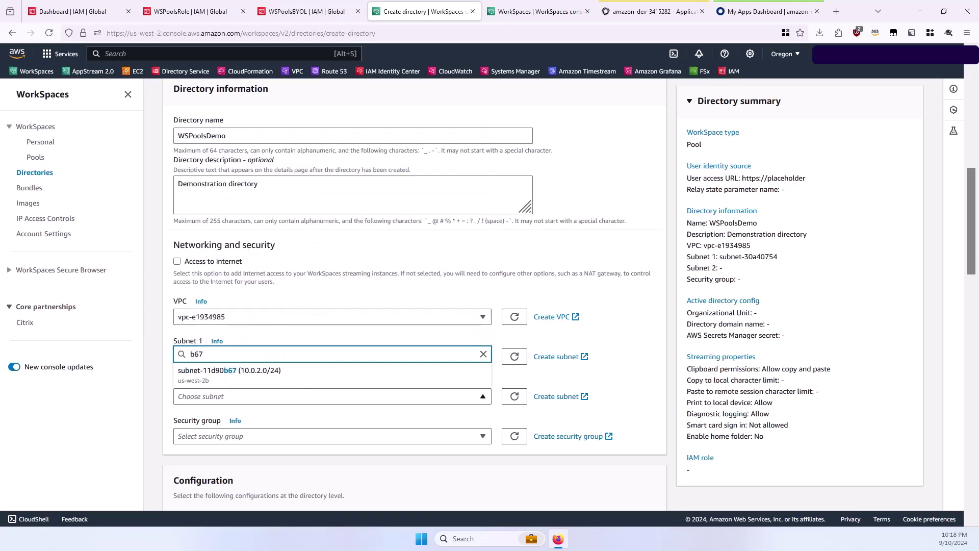
{"action": "left_click", "coordinate": [252, 373]}
{"action": "left_click", "coordinate": [307, 436]}
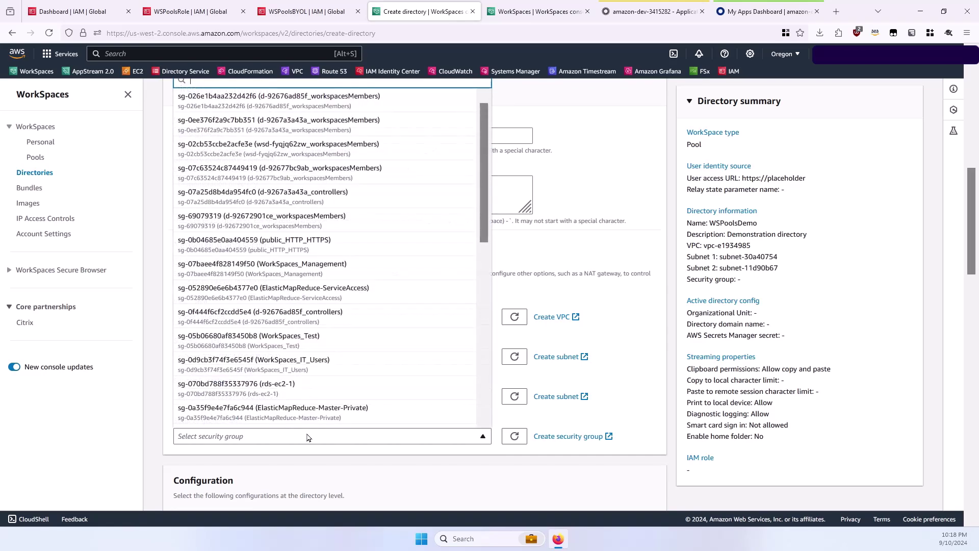
{"action": "type", "text": "defa"}
{"action": "left_click", "coordinate": [230, 409]}
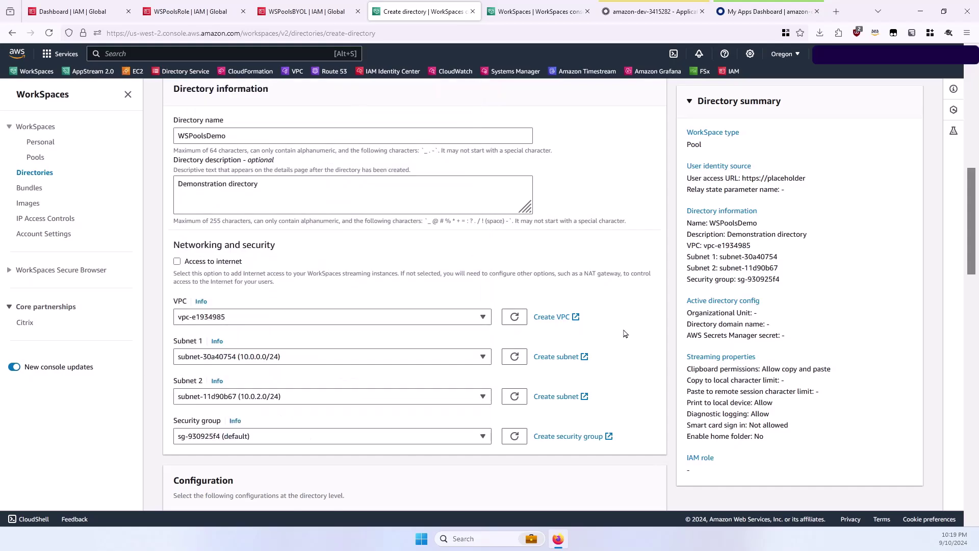
{"action": "scroll", "coordinate": [624, 334], "scroll_direction": "down", "scroll_amount": 2}
{"action": "scroll", "coordinate": [624, 334], "scroll_direction": "down", "scroll_amount": 2}
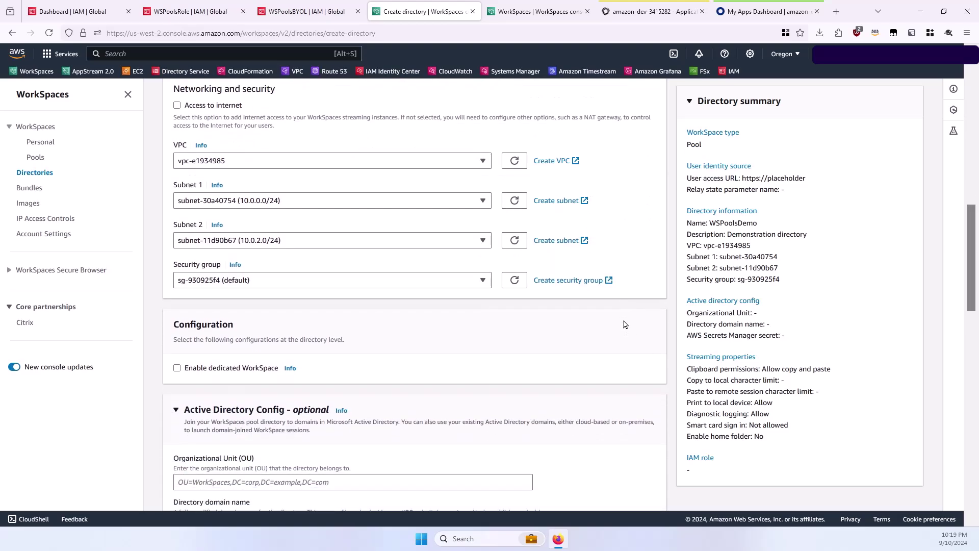
{"action": "scroll", "coordinate": [624, 324], "scroll_direction": "down", "scroll_amount": 2}
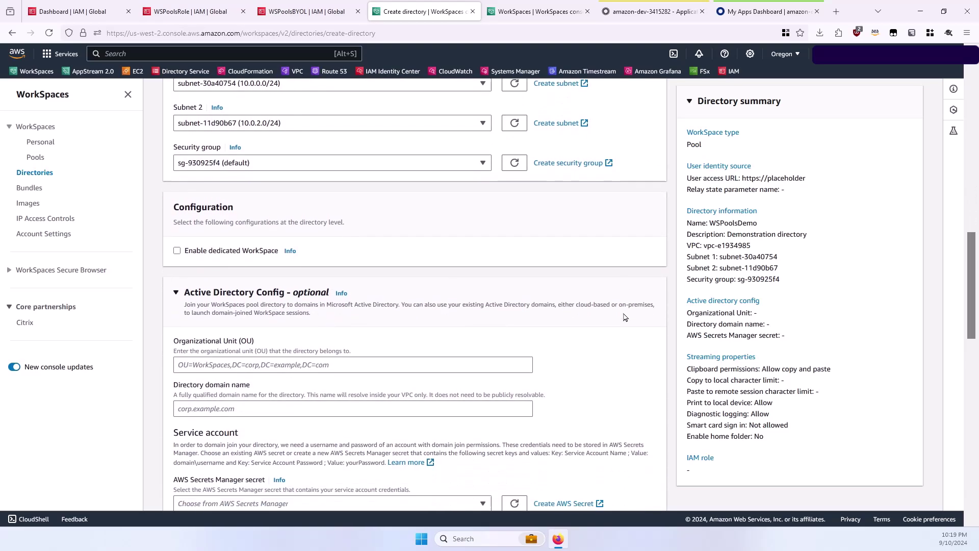
{"action": "scroll", "coordinate": [624, 325], "scroll_direction": "down", "scroll_amount": 2}
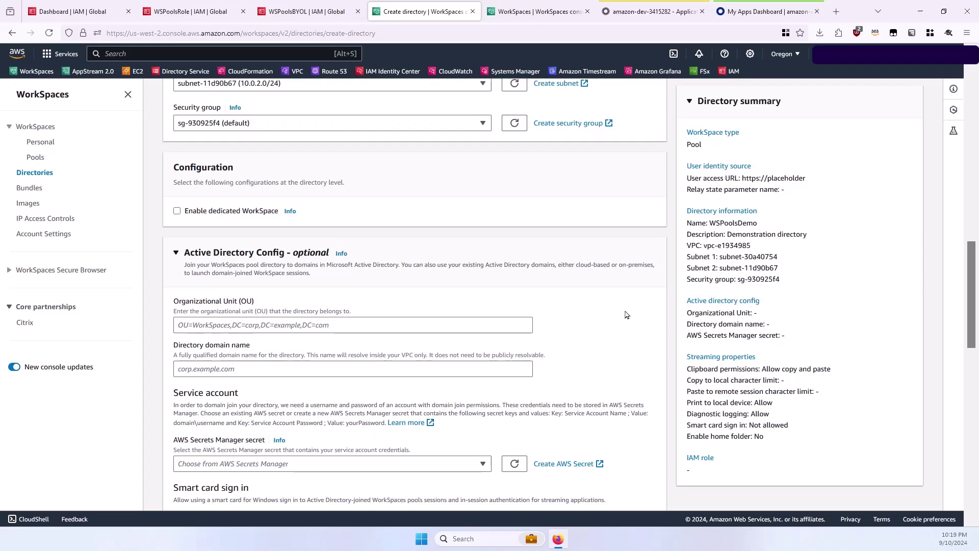
{"action": "scroll", "coordinate": [626, 315], "scroll_direction": "down", "scroll_amount": 3}
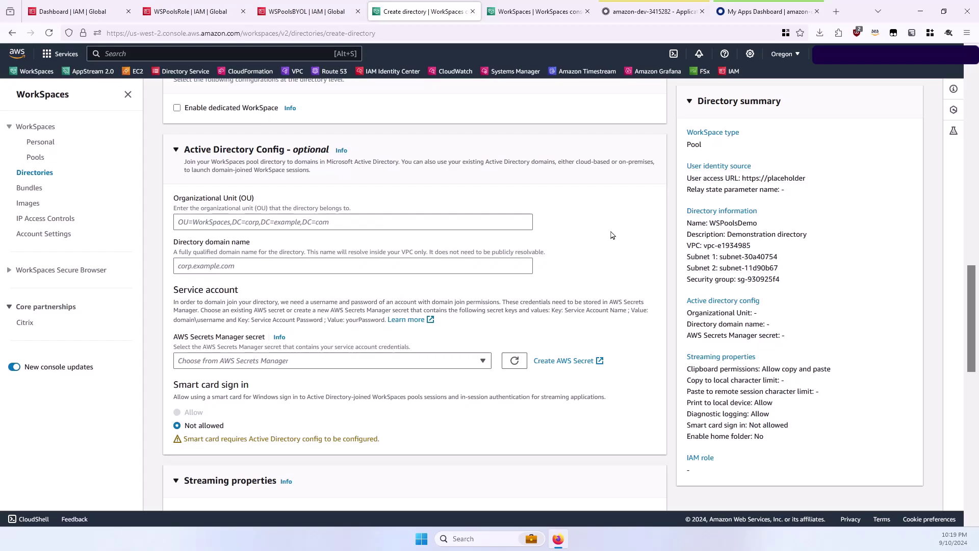
{"action": "scroll", "coordinate": [611, 235], "scroll_direction": "down", "scroll_amount": 3}
{"action": "scroll", "coordinate": [612, 235], "scroll_direction": "down", "scroll_amount": 2}
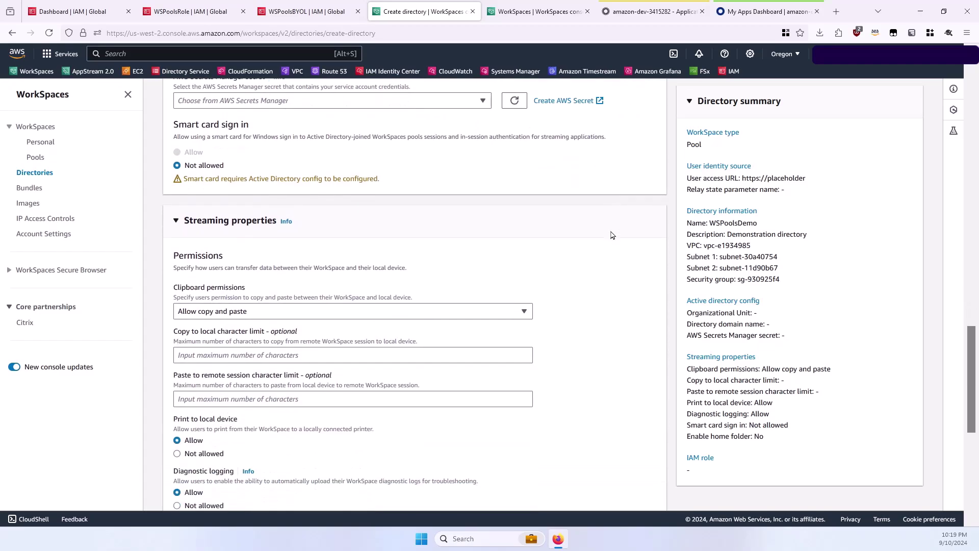
{"action": "scroll", "coordinate": [611, 235], "scroll_direction": "down", "scroll_amount": 1}
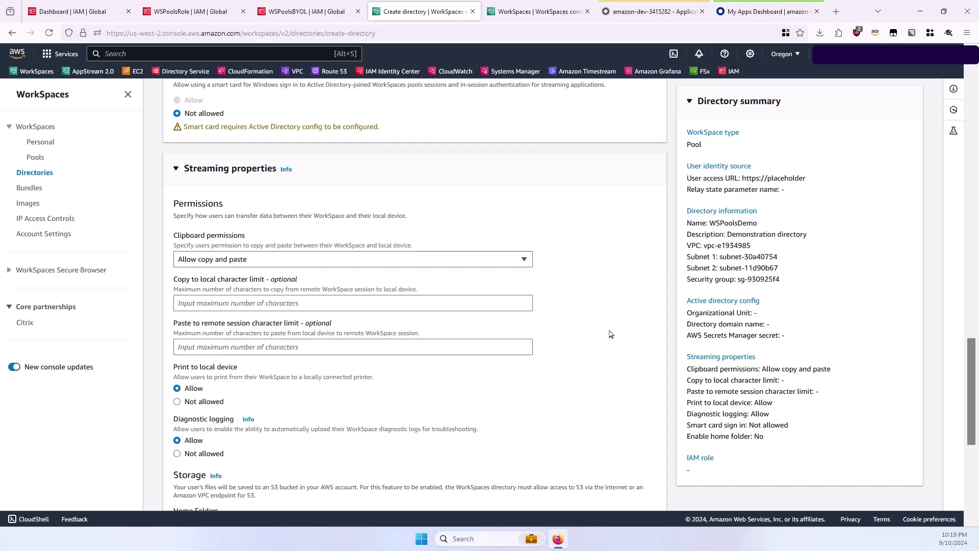
{"action": "scroll", "coordinate": [610, 335], "scroll_direction": "down", "scroll_amount": 2}
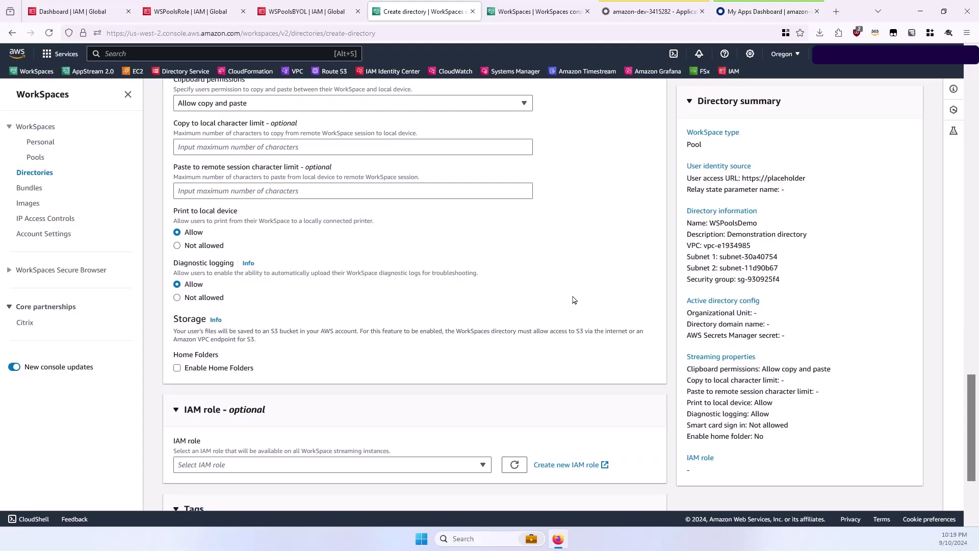
{"action": "scroll", "coordinate": [585, 272], "scroll_direction": "down", "scroll_amount": 1}
{"action": "scroll", "coordinate": [576, 281], "scroll_direction": "down", "scroll_amount": 1}
{"action": "scroll", "coordinate": [589, 321], "scroll_direction": "down", "scroll_amount": 1}
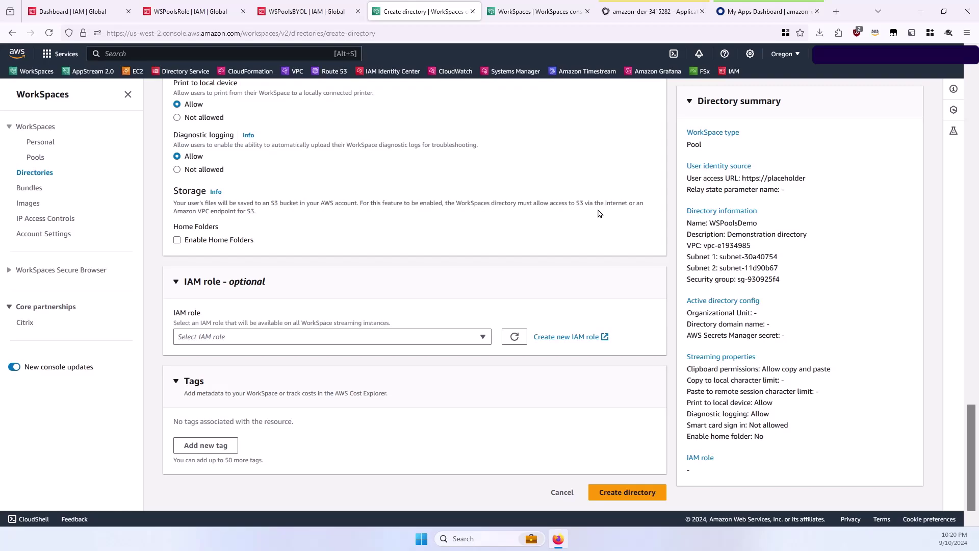
Submit the WSPoolsDemo directory, creating directory wsd-gpmh5h3mf
{"action": "left_click", "coordinate": [663, 498]}
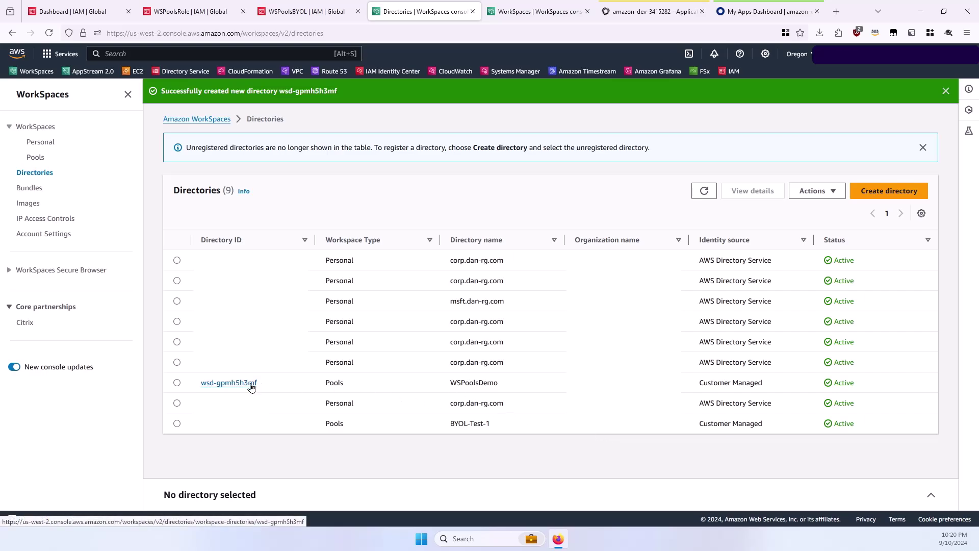
Open directory wsd-gpmh5h3mf's details page from the Directories list
{"action": "left_click", "coordinate": [229, 383]}
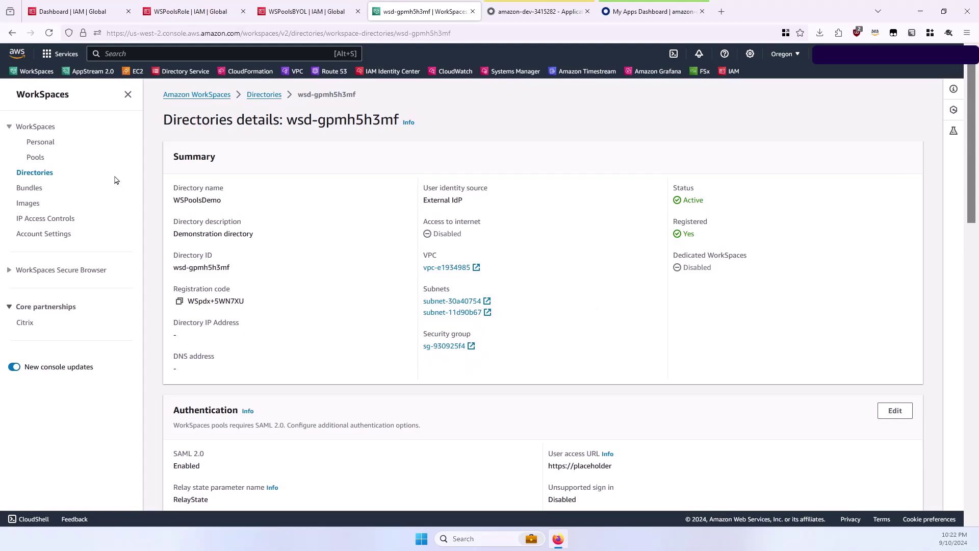
In a new Pools tab, start Create WorkSpace with self-chosen options and continue
{"action": "middle_click", "coordinate": [37, 158]}
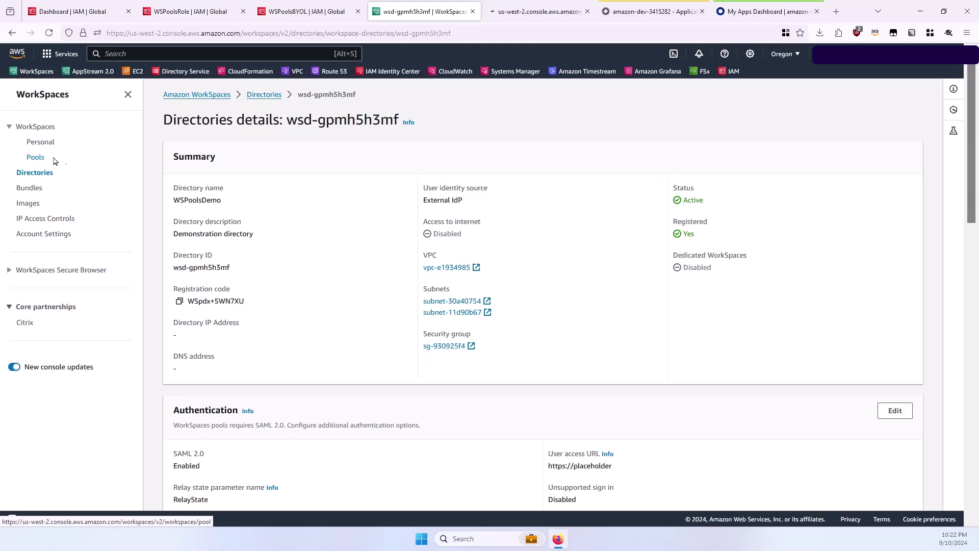
{"action": "left_click", "coordinate": [528, 12]}
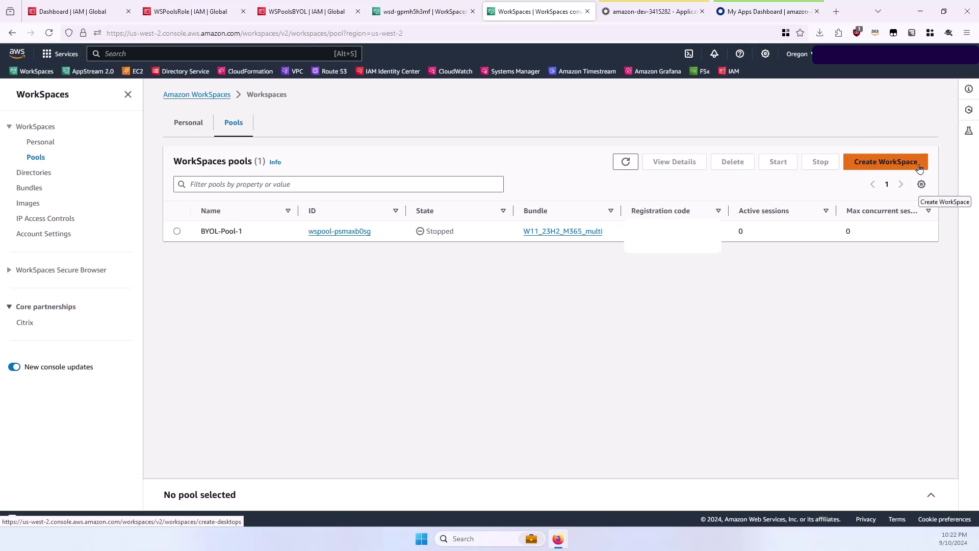
{"action": "left_click", "coordinate": [918, 168]}
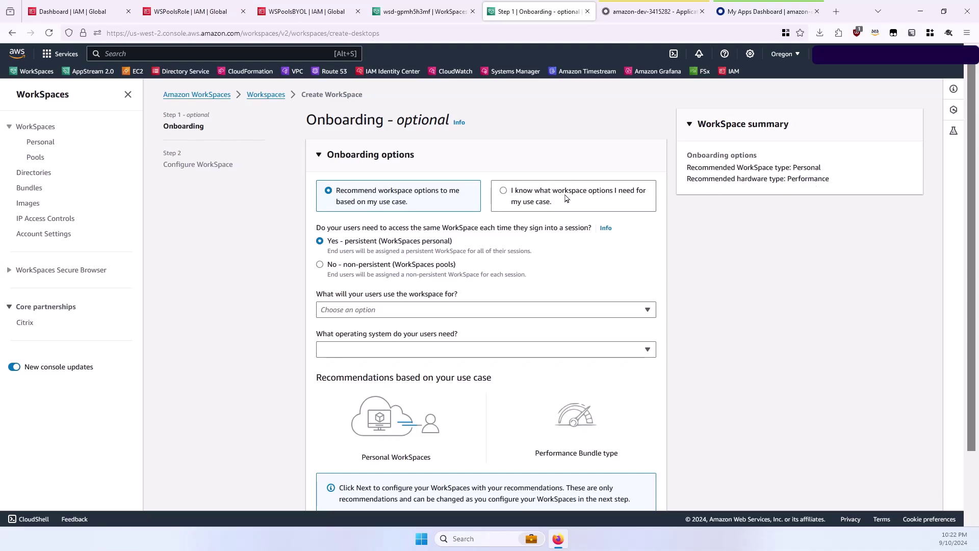
{"action": "left_click", "coordinate": [595, 205]}
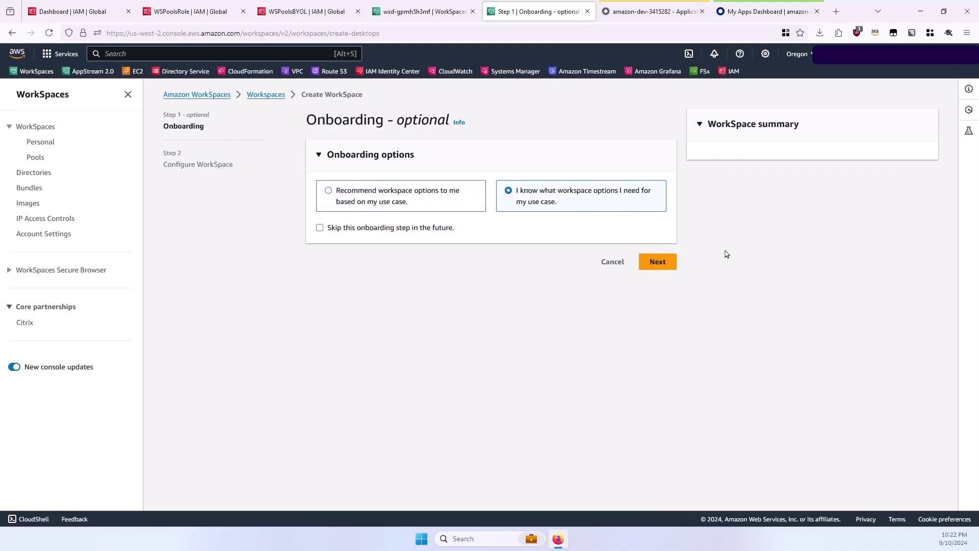
{"action": "left_click", "coordinate": [667, 267]}
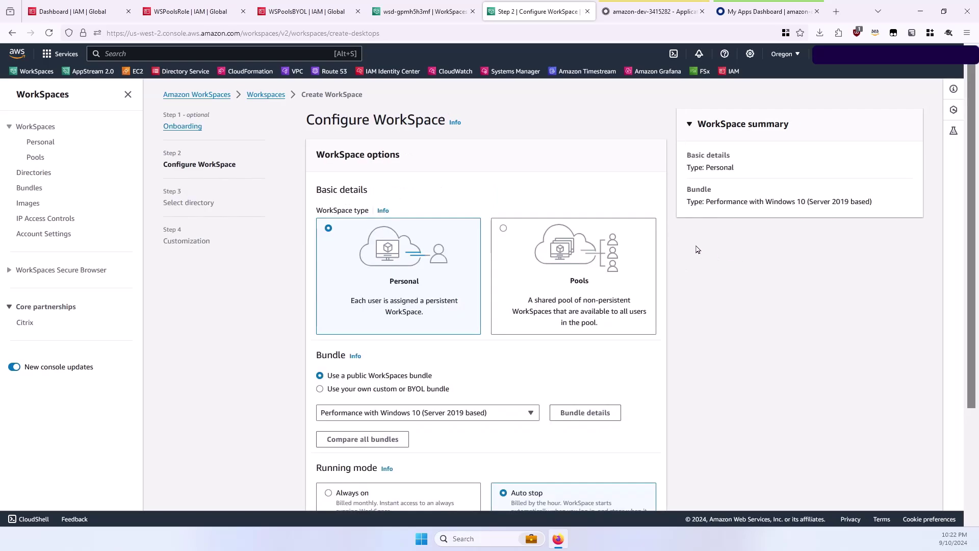
Set up pool WSPoolsDemo ('Demonstration pool') with the Power Windows 10 (Server 2022) bundle
{"action": "left_click", "coordinate": [563, 229]}
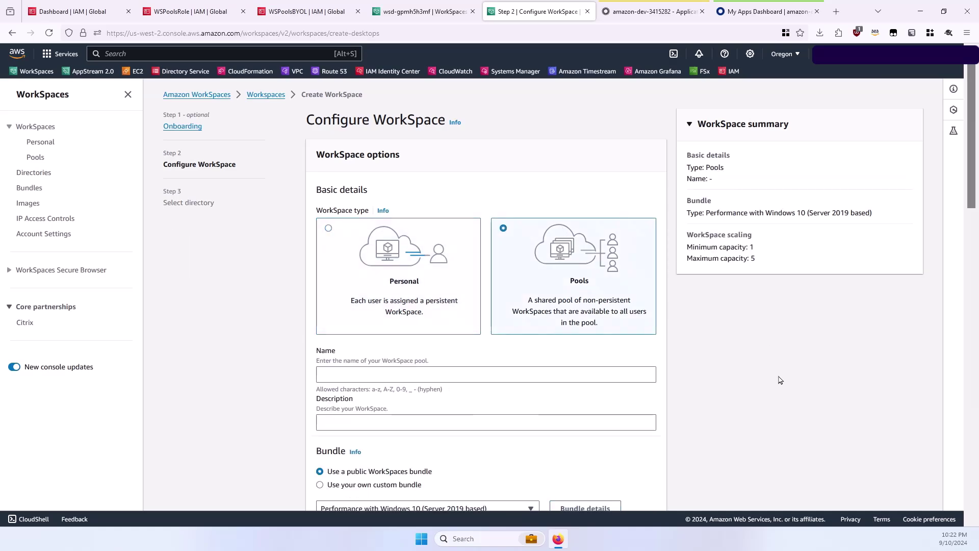
{"action": "scroll", "coordinate": [780, 379], "scroll_direction": "down", "scroll_amount": 2}
{"action": "left_click", "coordinate": [598, 217]}
{"action": "type", "text": "WSPoolsDemo"}
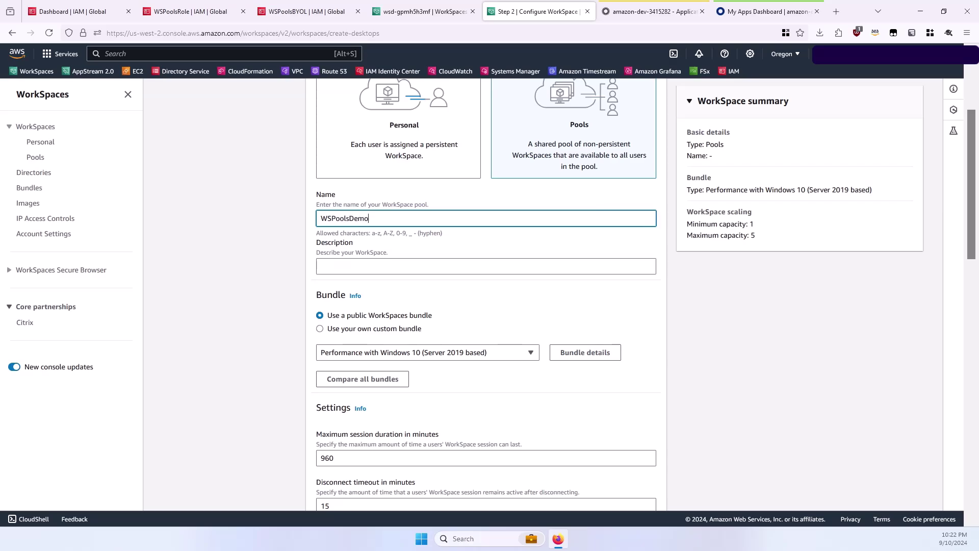
{"action": "key", "text": "Tab"}
{"action": "type", "text": "Demonstra"}
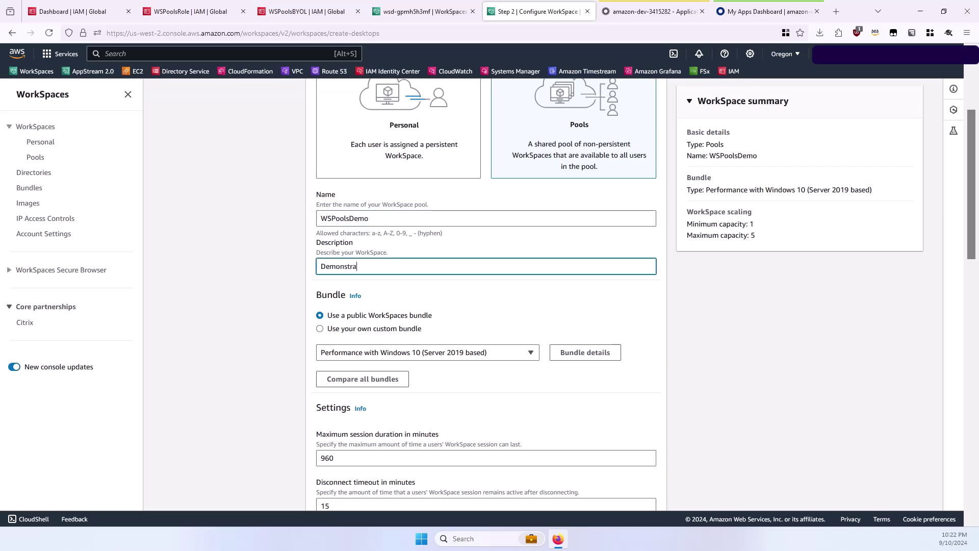
{"action": "type", "text": "tin pool"}
{"action": "left_click", "coordinate": [362, 267]}
{"action": "type", "text": "o"}
{"action": "scroll", "coordinate": [779, 323], "scroll_direction": "down", "scroll_amount": 2}
{"action": "scroll", "coordinate": [782, 318], "scroll_direction": "down", "scroll_amount": 2}
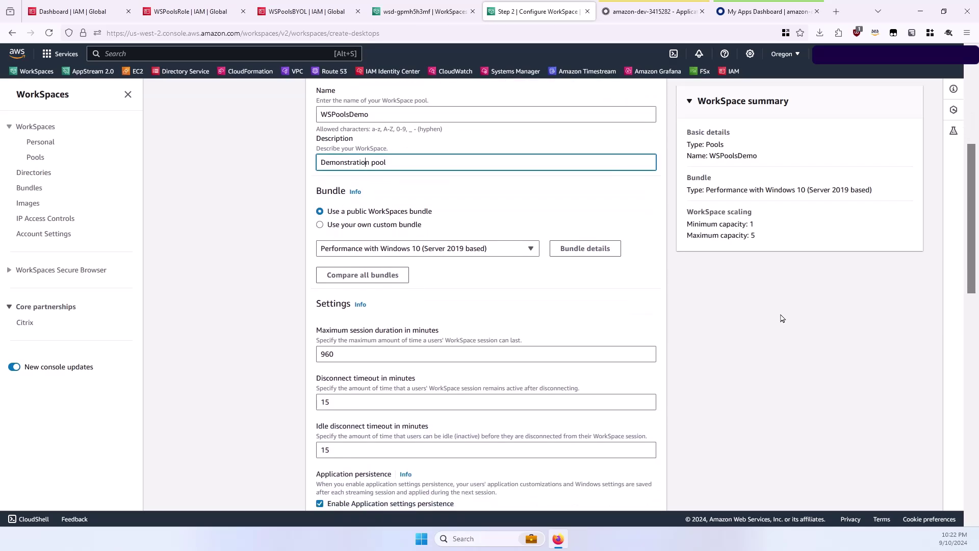
{"action": "left_click", "coordinate": [518, 252]}
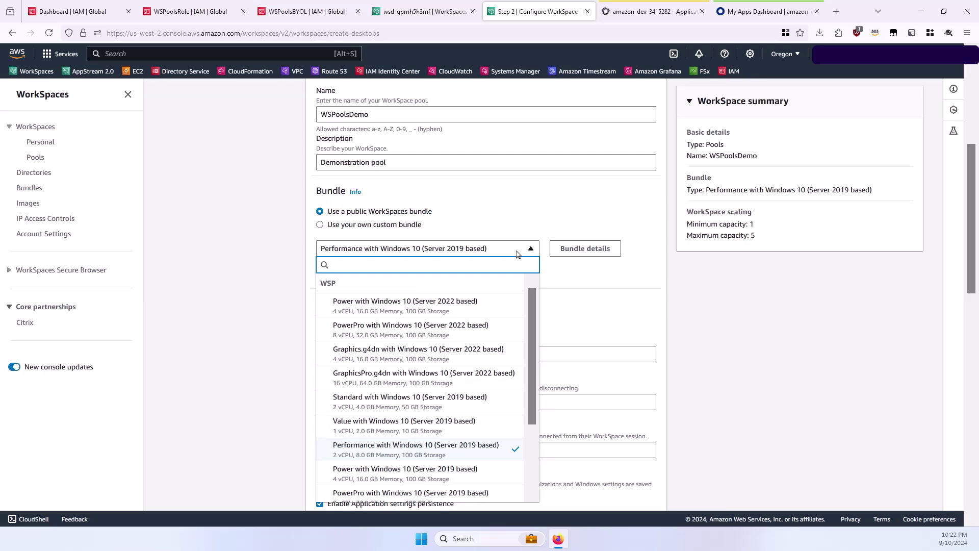
{"action": "type", "text": "2022"}
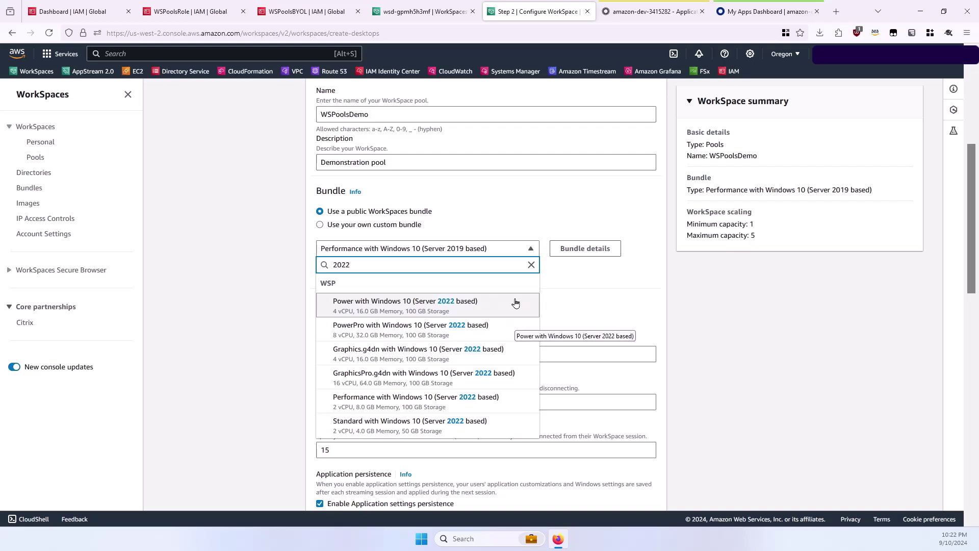
{"action": "left_click", "coordinate": [516, 303]}
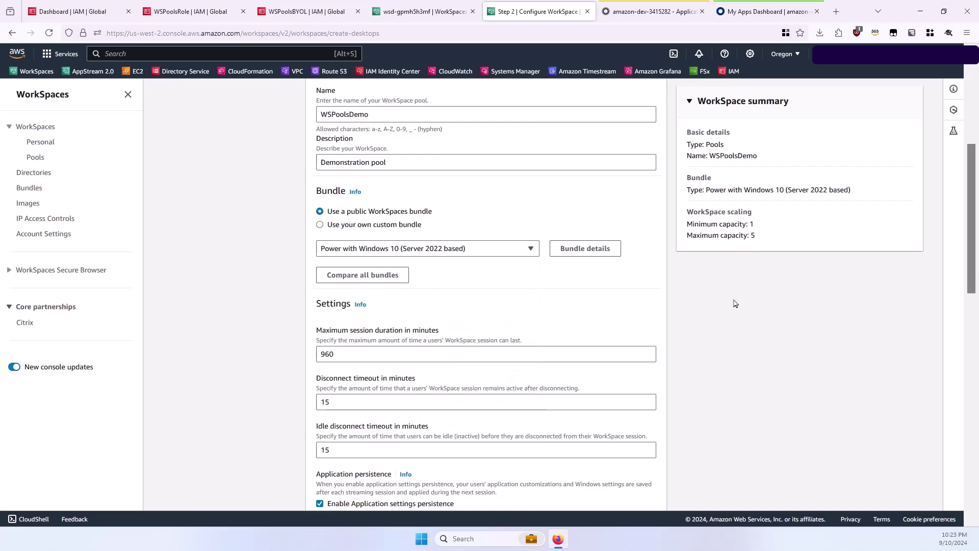
{"action": "scroll", "coordinate": [735, 303], "scroll_direction": "down", "scroll_amount": 2}
Enter 90 for Disconnect timeout and 60 for Idle disconnect timeout
{"action": "double_click", "coordinate": [431, 246]}
{"action": "type", "text": "90"}
{"action": "key", "text": "Tab"}
{"action": "type", "text": "60"}
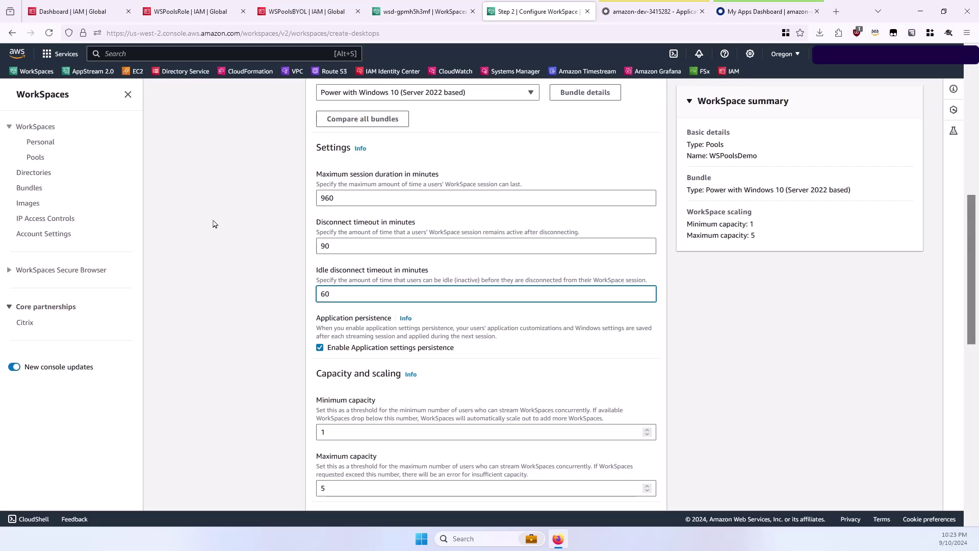
{"action": "scroll", "coordinate": [214, 224], "scroll_direction": "down", "scroll_amount": 1}
{"action": "scroll", "coordinate": [214, 224], "scroll_direction": "down", "scroll_amount": 1}
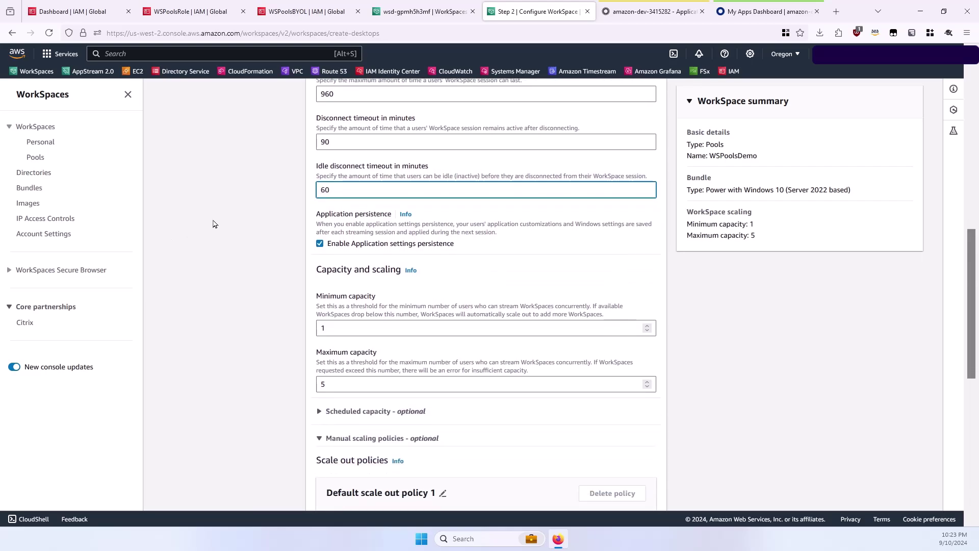
{"action": "scroll", "coordinate": [214, 224], "scroll_direction": "down", "scroll_amount": 2}
{"action": "scroll", "coordinate": [215, 224], "scroll_direction": "down", "scroll_amount": 2}
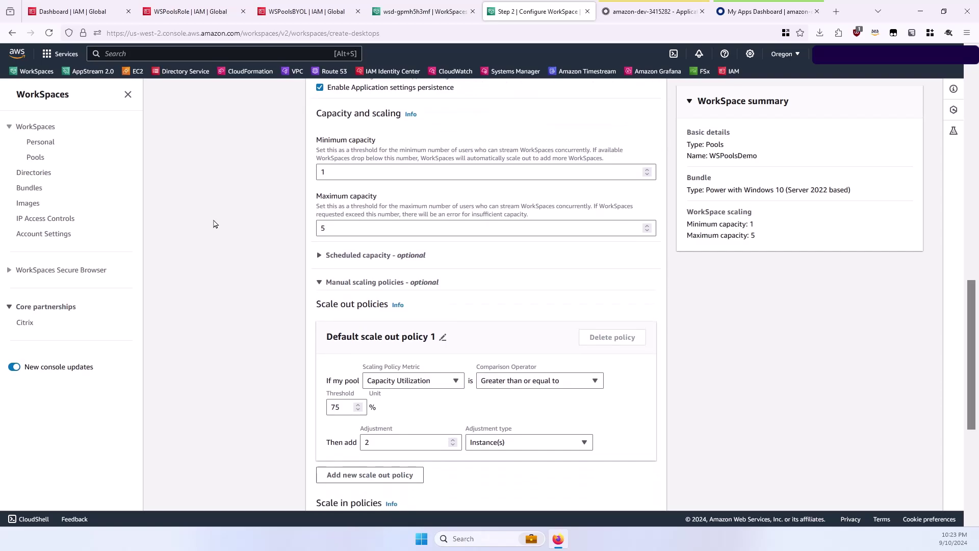
{"action": "scroll", "coordinate": [214, 225], "scroll_direction": "down", "scroll_amount": 1}
{"action": "scroll", "coordinate": [214, 225], "scroll_direction": "down", "scroll_amount": 2}
{"action": "scroll", "coordinate": [214, 224], "scroll_direction": "down", "scroll_amount": 1}
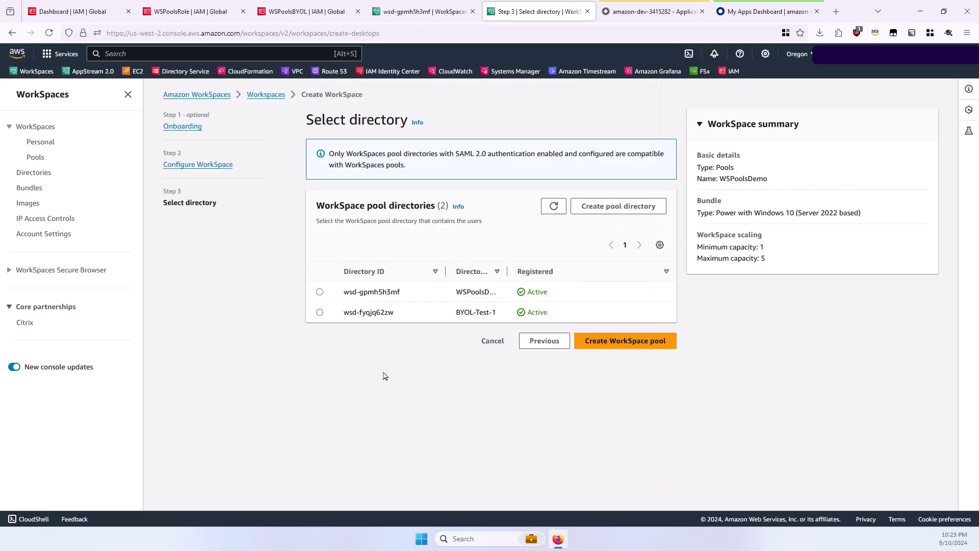
Select directory wsd-gpmh5h3mf and create the WSPoolsDemo WorkSpace pool
{"action": "left_click", "coordinate": [319, 292]}
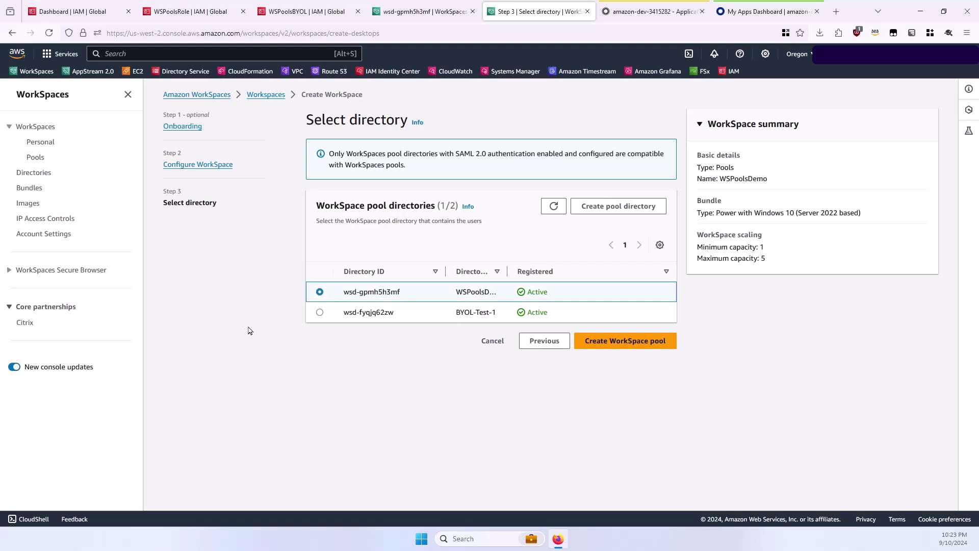
{"action": "left_click", "coordinate": [651, 346]}
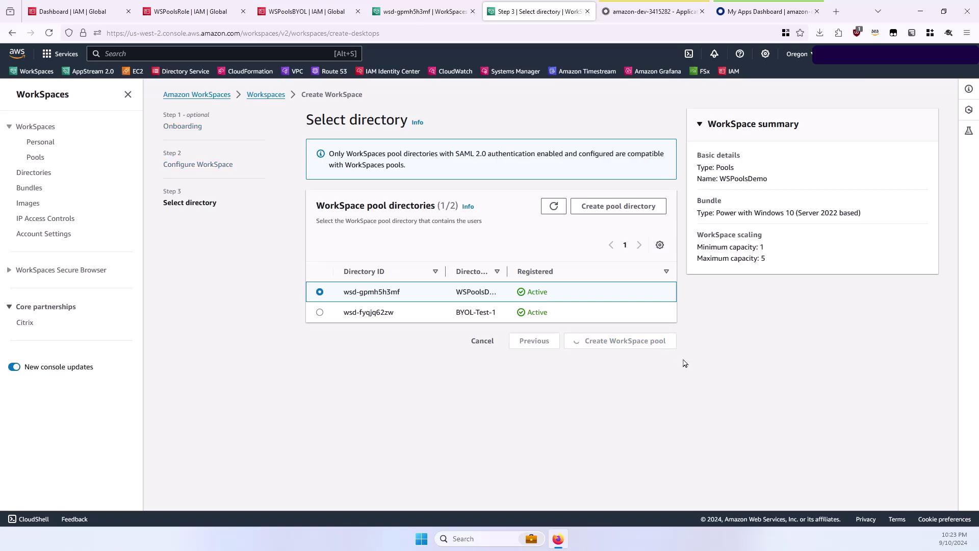
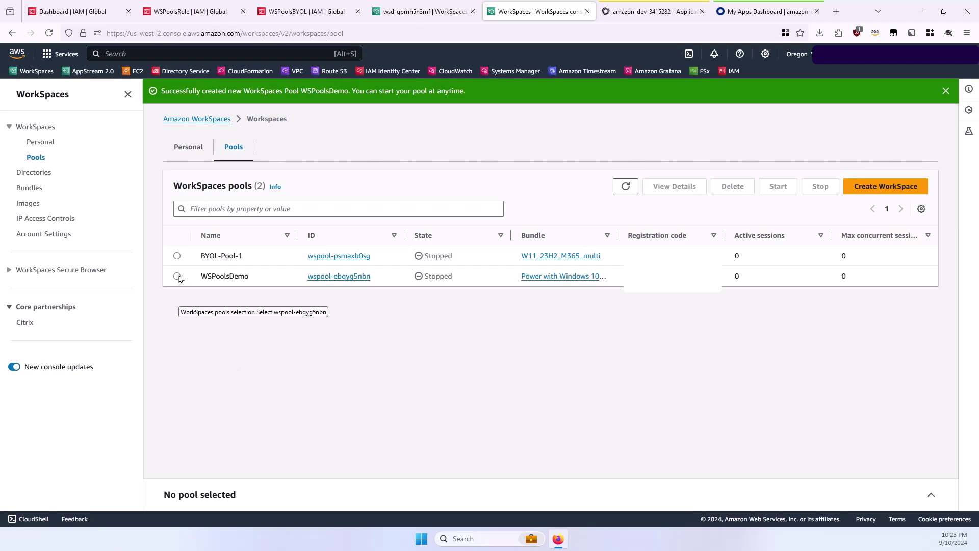
Select the WSPoolsDemo pool in the WorkSpaces pools list
{"action": "left_click", "coordinate": [177, 275]}
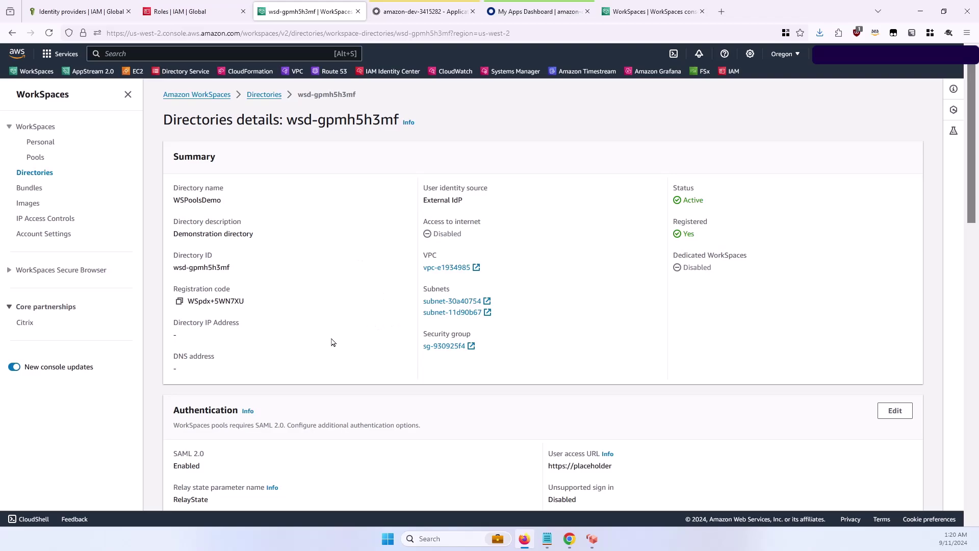
Copy the WSPoolsDemo directory's registration code and bring up the Notepad URL template
{"action": "left_click", "coordinate": [179, 301]}
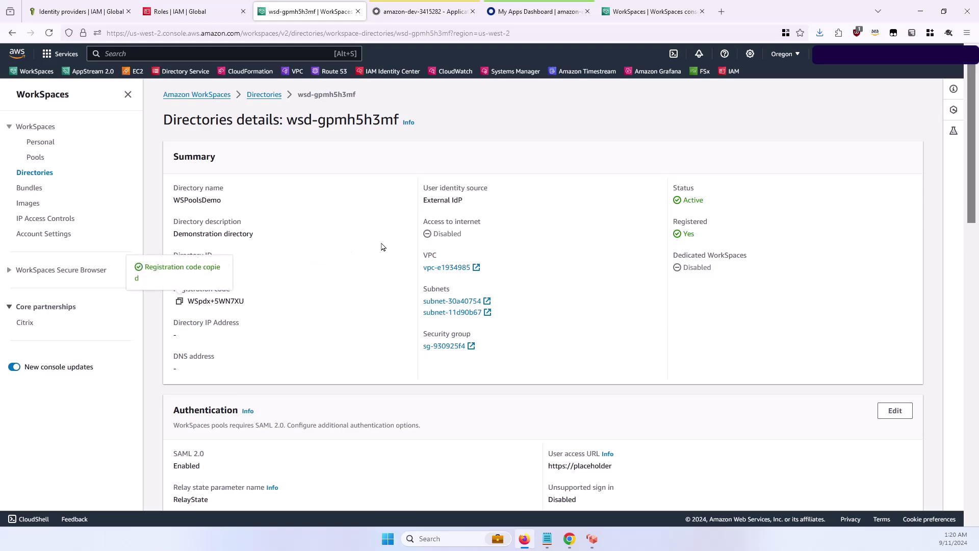
{"action": "left_click", "coordinate": [547, 539]}
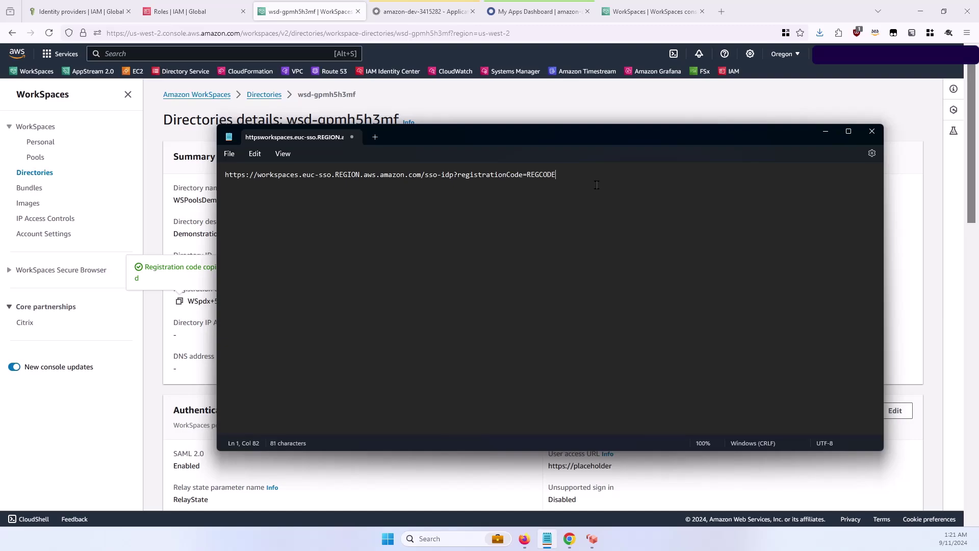
Fill the SSO relay URL with the registration code and us-west-2, then select it
{"action": "key", "text": "shift+Left"}
{"action": "key", "text": "shift+Left"}
{"action": "key", "text": "shift+Left"}
{"action": "key", "text": "ctrl+v"}
{"action": "left_click", "coordinate": [362, 174]}
{"action": "key", "text": "shift+Left"}
{"action": "key", "text": "shift+Left"}
{"action": "key", "text": "shift+Left"}
{"action": "key", "text": "shift+Left"}
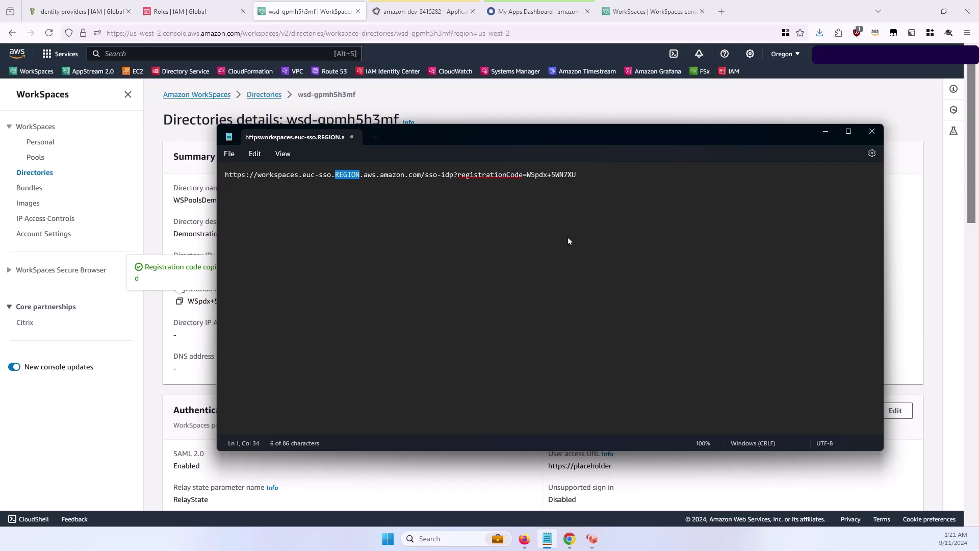
{"action": "type", "text": "us-west-"}
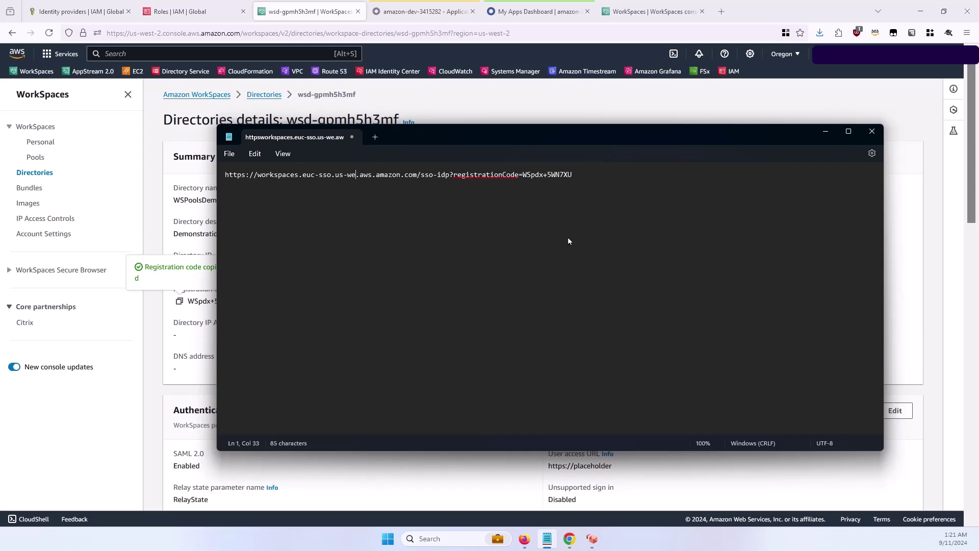
{"action": "type", "text": "2"}
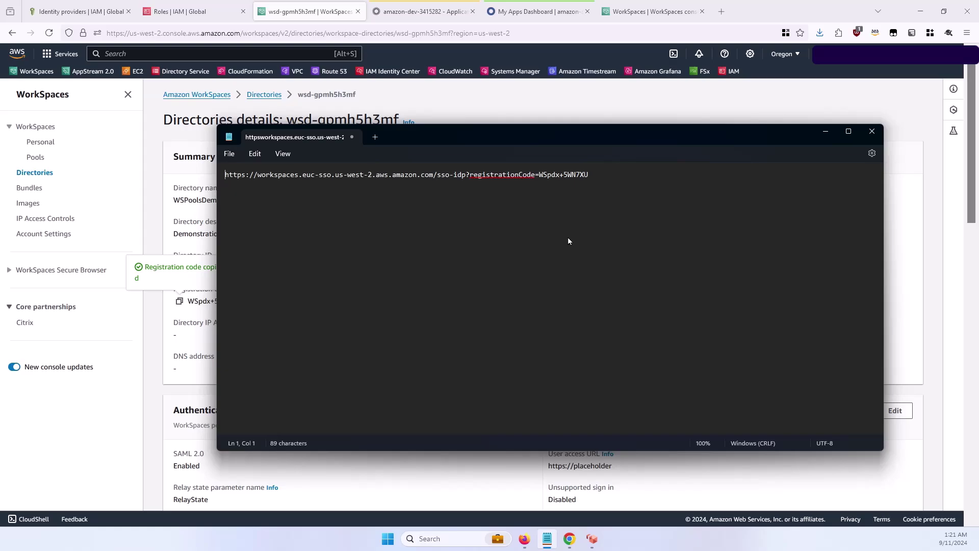
{"action": "key", "text": "ctrl+a"}
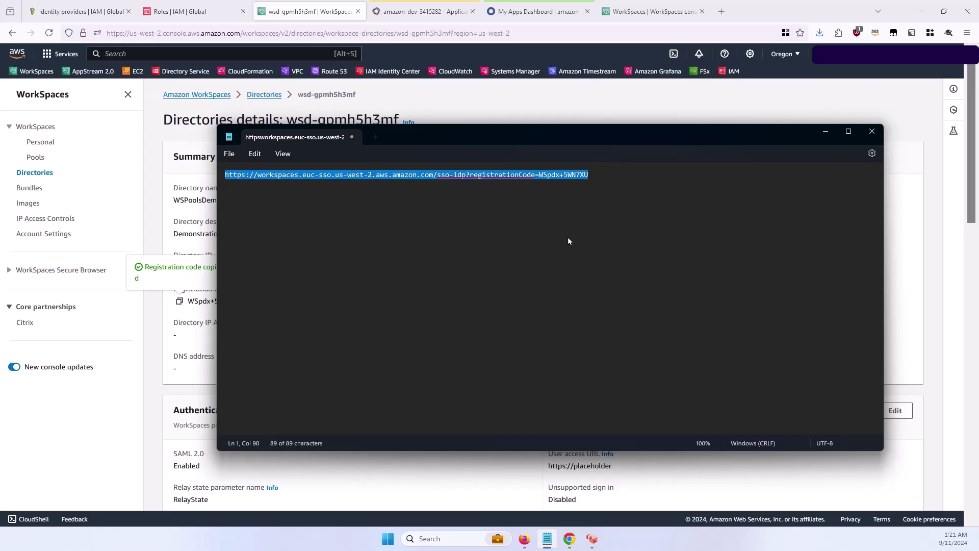
{"action": "left_click", "coordinate": [420, 12]}
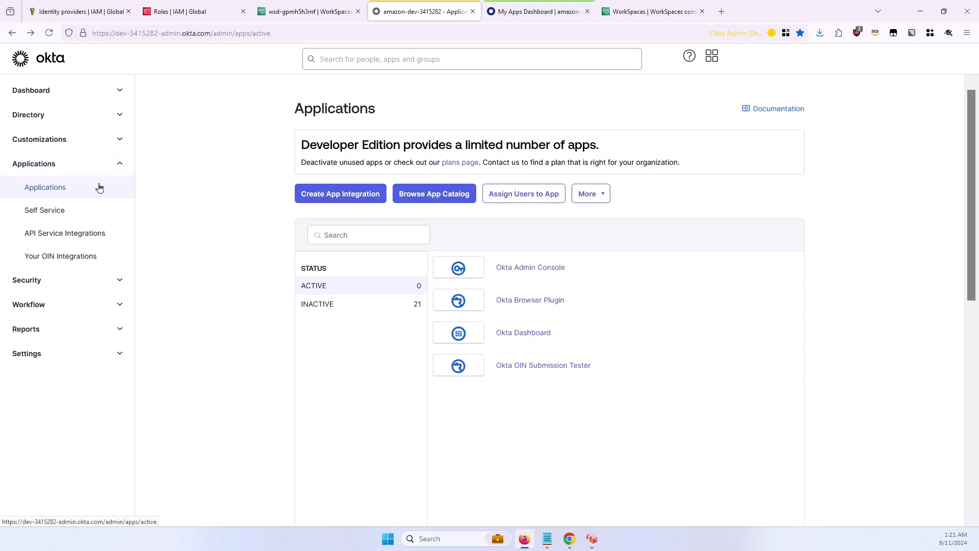
Start a new Okta app integration using the SAML 2.0 sign-in method
{"action": "left_click", "coordinate": [314, 201]}
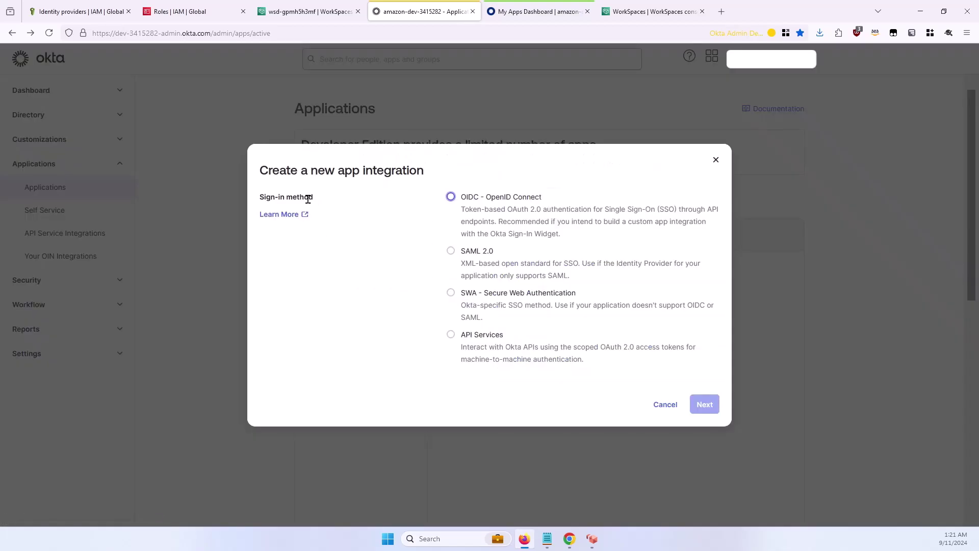
{"action": "left_click", "coordinate": [451, 252]}
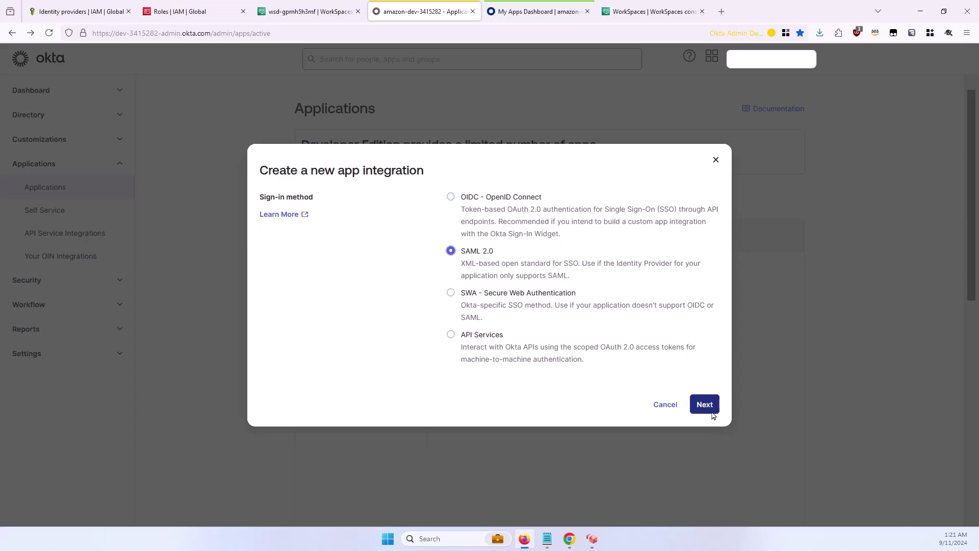
{"action": "left_click", "coordinate": [705, 405]}
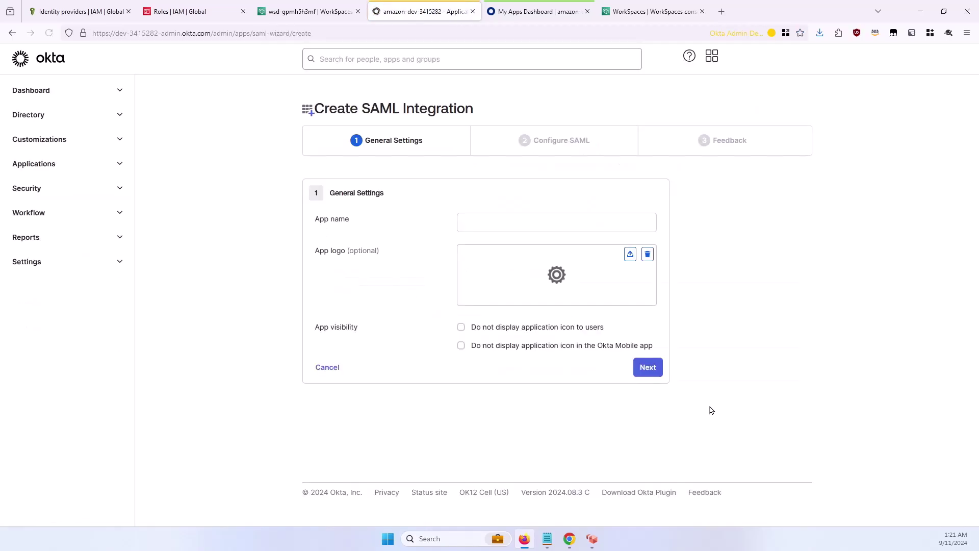
Enter WSPoolsDemo as the app name and continue to Configure SAML
{"action": "left_click", "coordinate": [542, 221]}
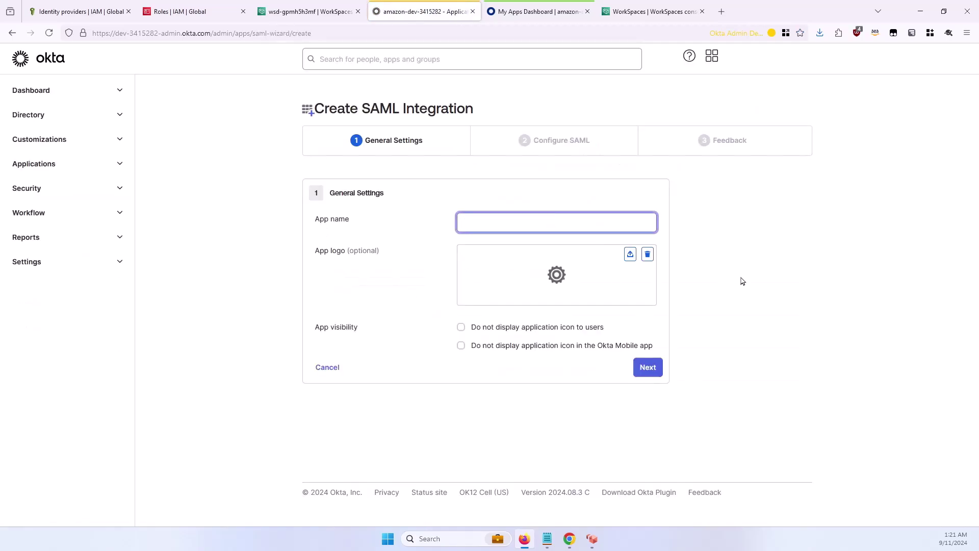
{"action": "type", "text": "WsoolsDemo"}
{"action": "left_click", "coordinate": [648, 368]}
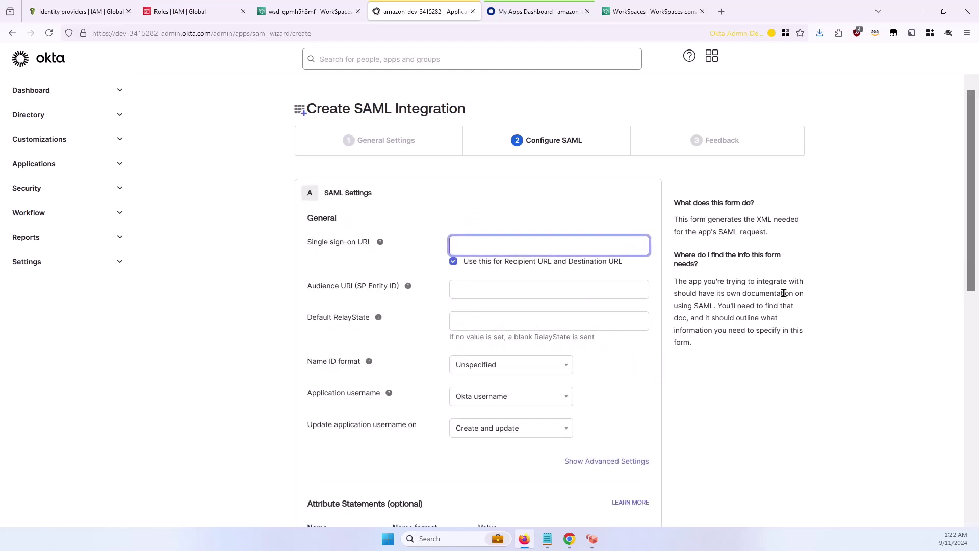
Paste the registration URL as default relay state and the AWS sign-in address as SSO URL
{"action": "left_click", "coordinate": [538, 323]}
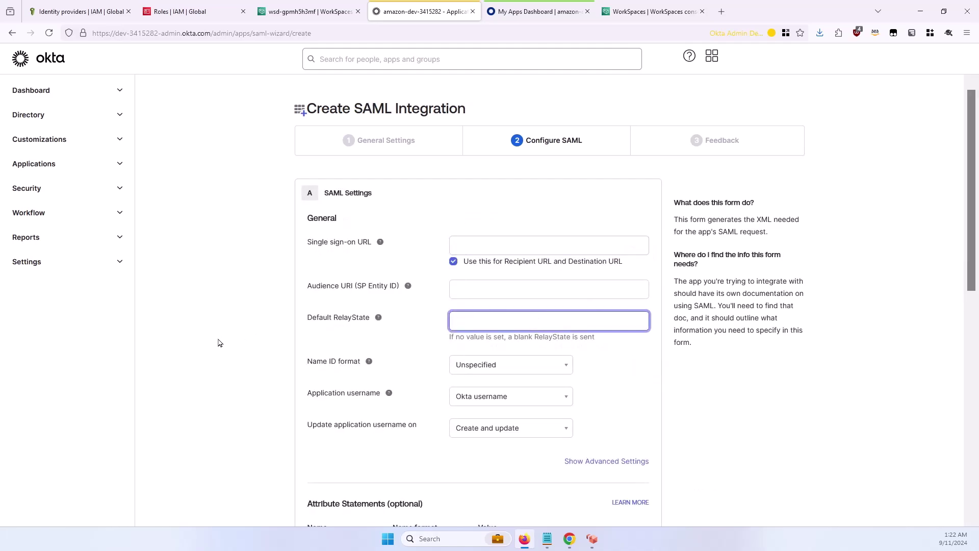
{"action": "key", "text": "ctrl+v"}
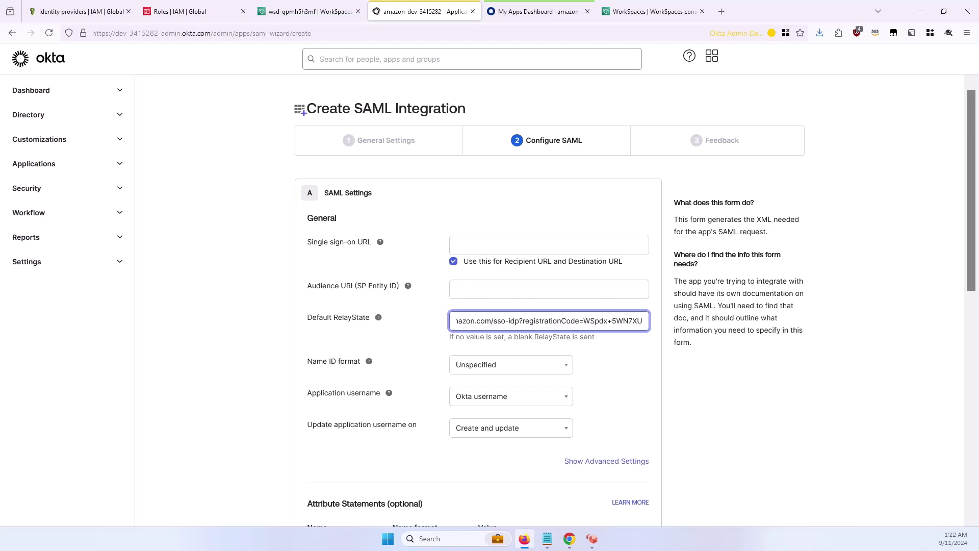
{"action": "left_click", "coordinate": [765, 421]}
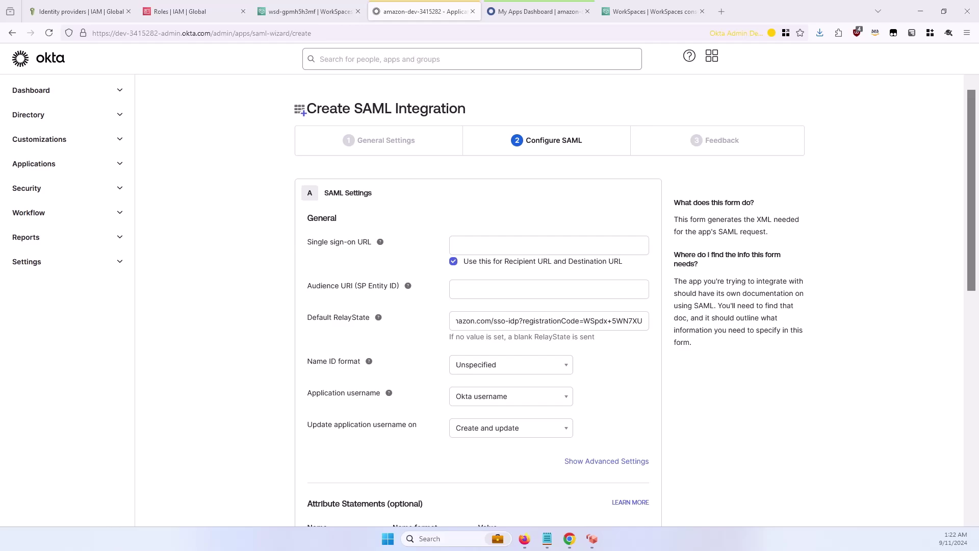
{"action": "left_click", "coordinate": [528, 246]}
{"action": "key", "text": "ctrl+v"}
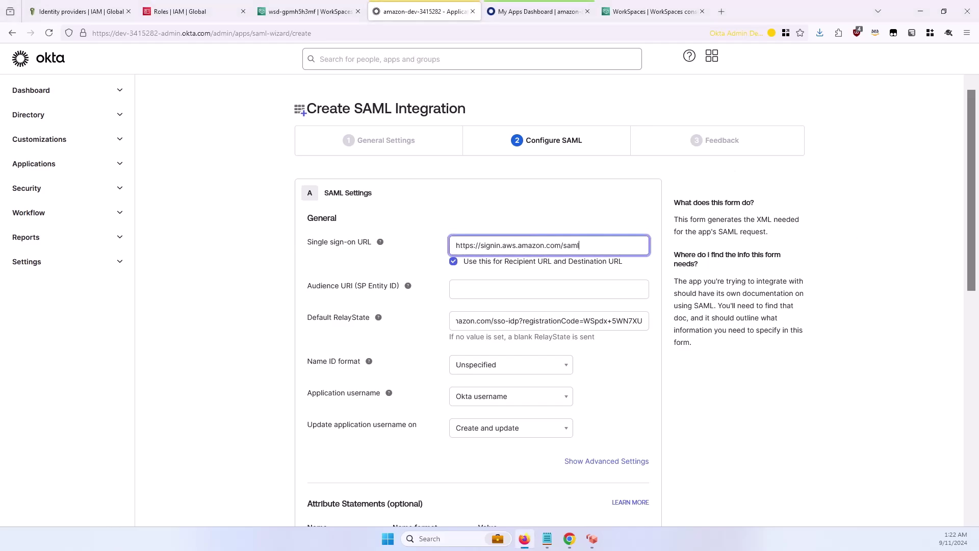
{"action": "left_click", "coordinate": [765, 421]}
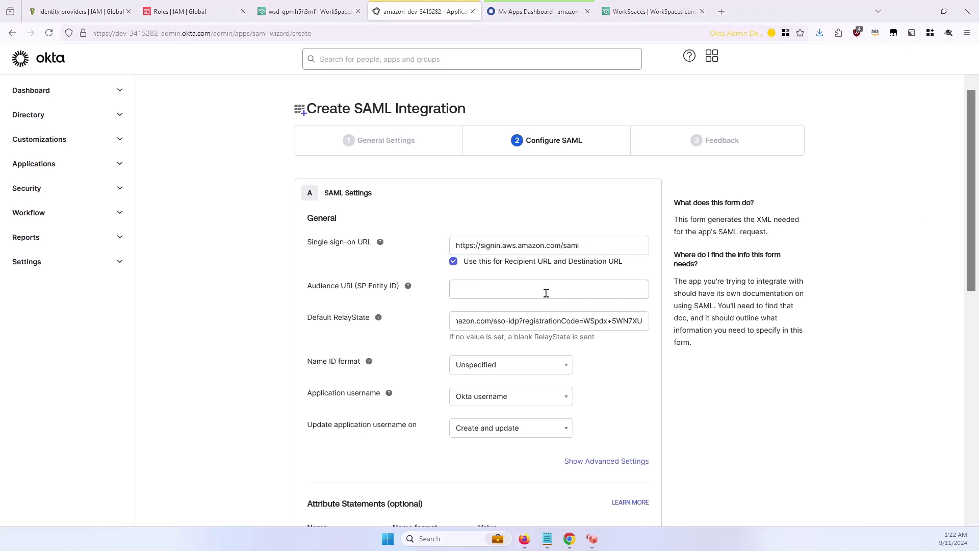
Set the audience URI to urn:amazon:webservices and the Name ID format to Persistent
{"action": "left_click", "coordinate": [528, 288]}
{"action": "key", "text": "ctrl+v"}
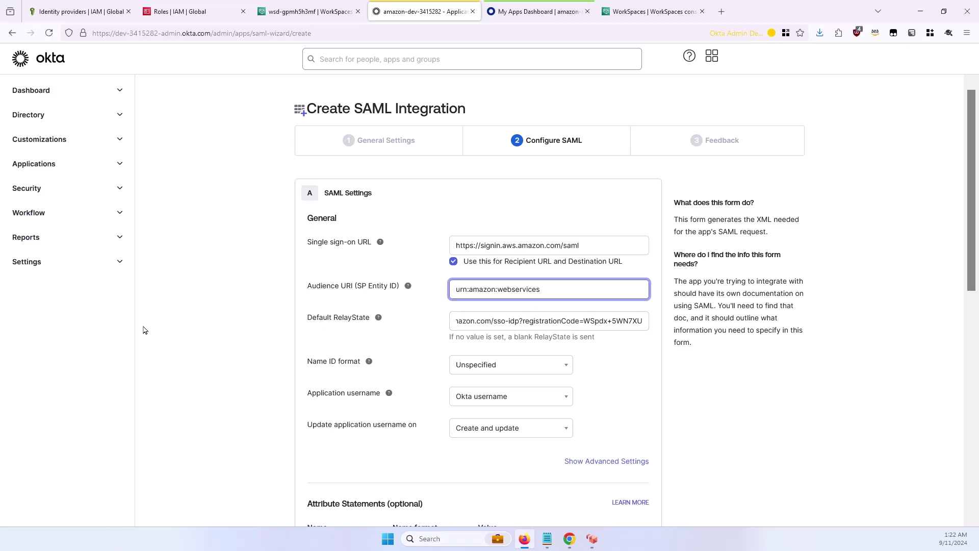
{"action": "scroll", "coordinate": [215, 327], "scroll_direction": "down", "scroll_amount": 2}
{"action": "left_click", "coordinate": [491, 265]}
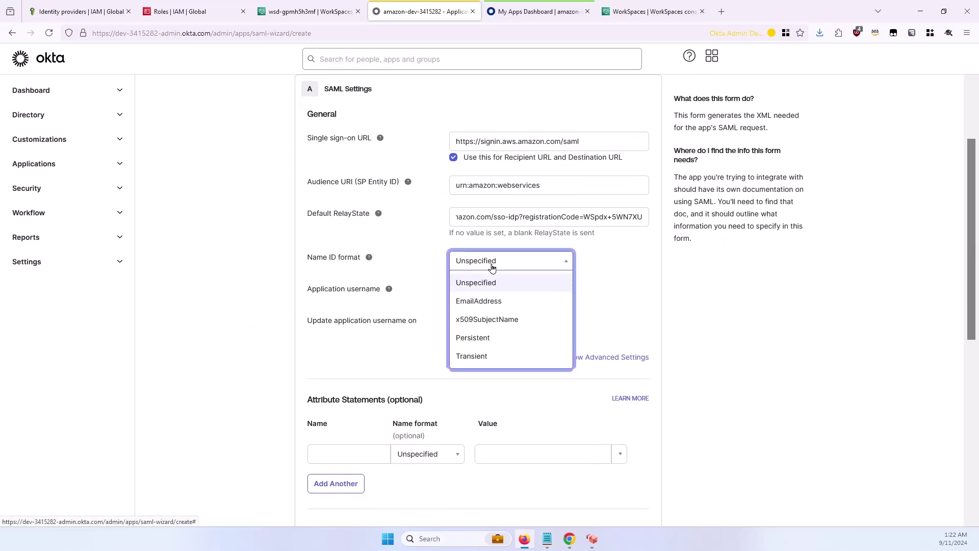
{"action": "left_click", "coordinate": [505, 339]}
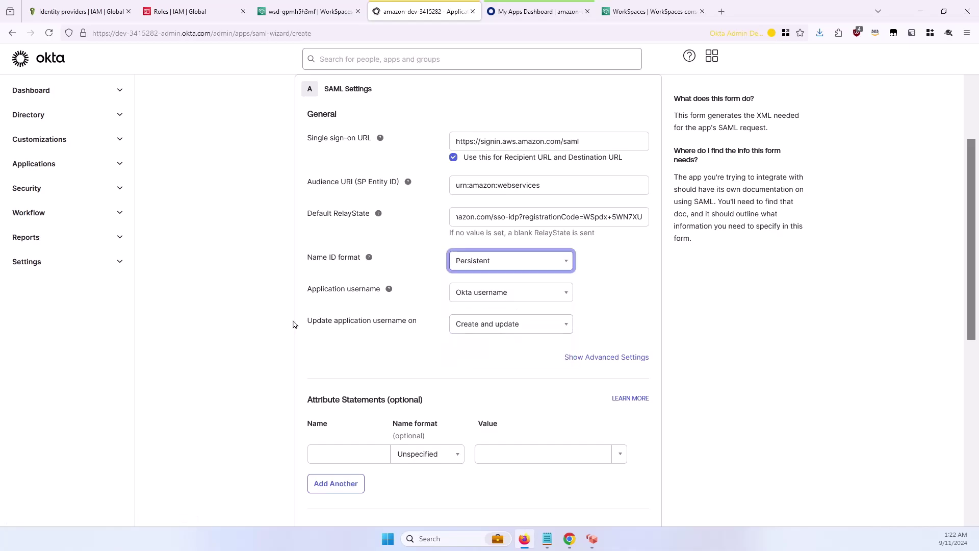
{"action": "left_click", "coordinate": [208, 330]}
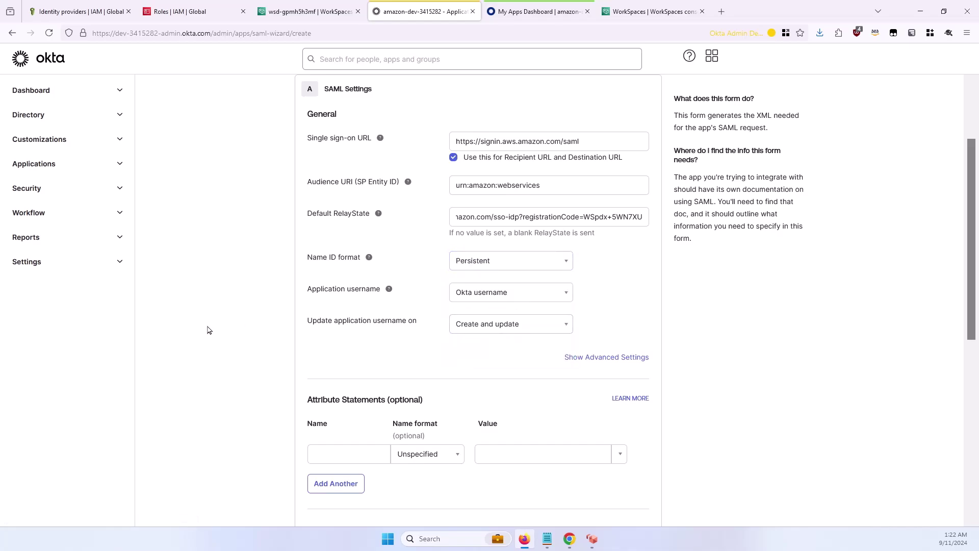
{"action": "scroll", "coordinate": [208, 330], "scroll_direction": "down", "scroll_amount": 1}
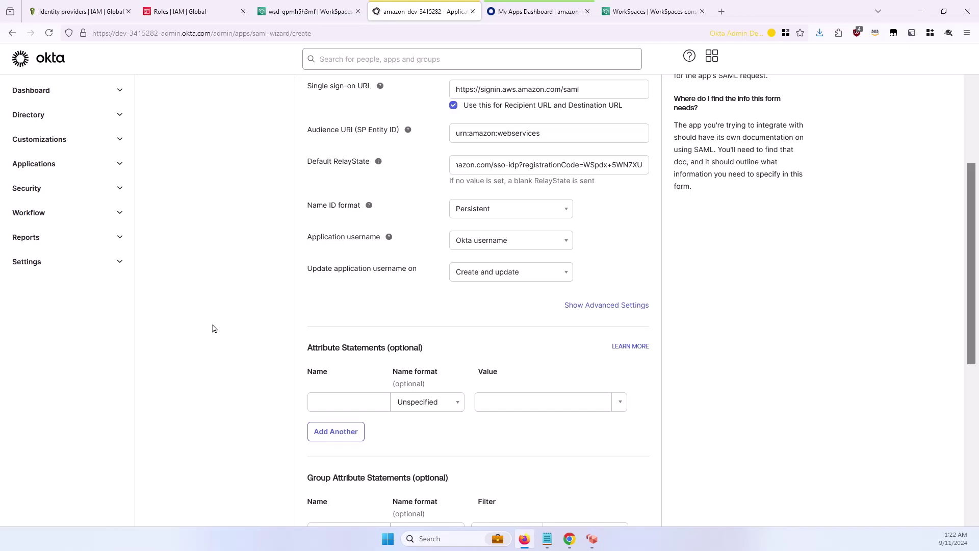
{"action": "scroll", "coordinate": [213, 328], "scroll_direction": "down", "scroll_amount": 2}
{"action": "scroll", "coordinate": [213, 329], "scroll_direction": "down", "scroll_amount": 2}
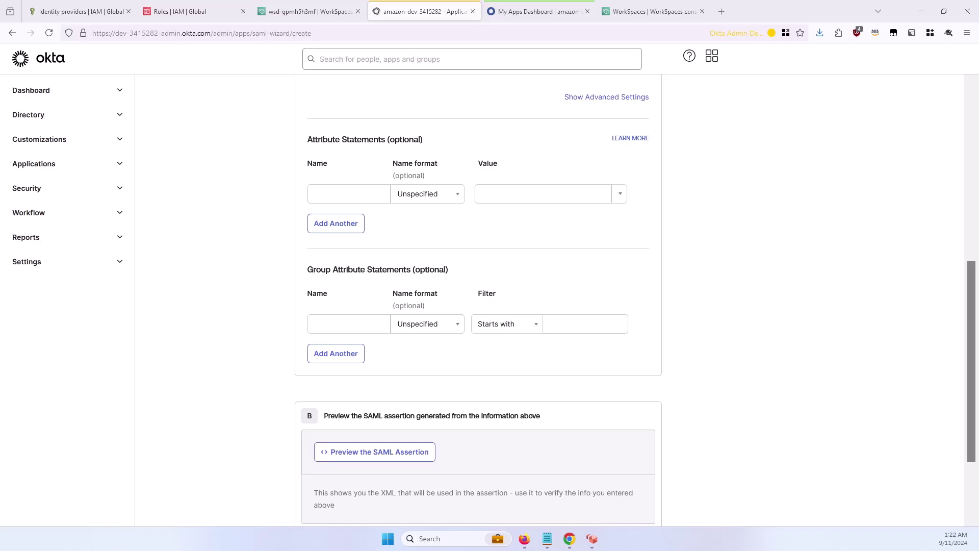
Add the PrincipalTag Email attribute with Unspecified format and value user.email
{"action": "left_click", "coordinate": [358, 197]}
{"action": "key", "text": "ctrl+v"}
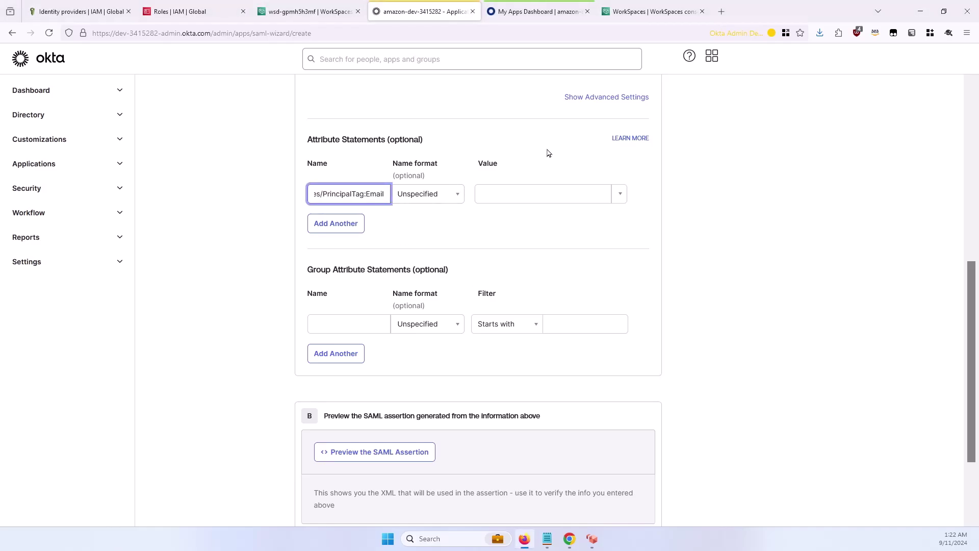
{"action": "key", "text": "Home"}
{"action": "left_click", "coordinate": [458, 194]}
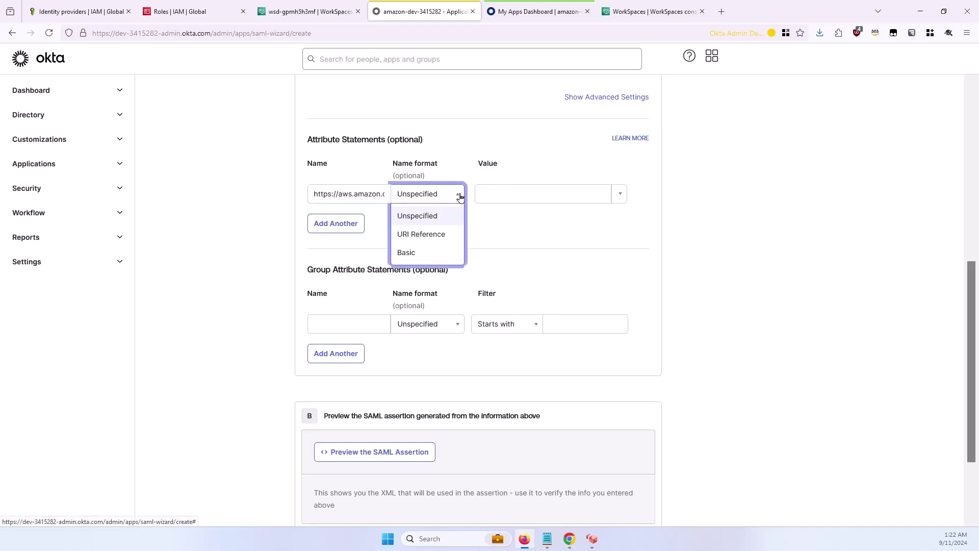
{"action": "left_click", "coordinate": [429, 216]}
{"action": "left_click", "coordinate": [528, 194]}
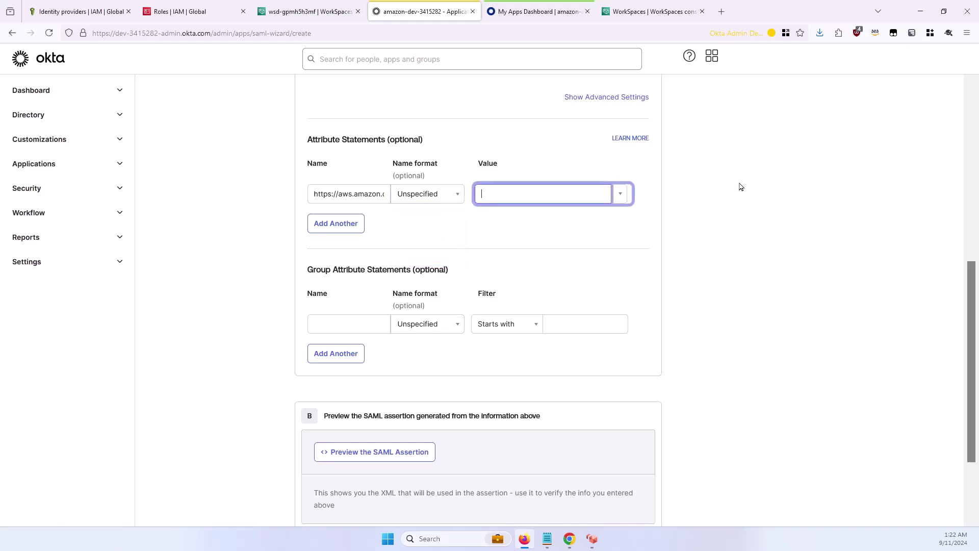
{"action": "type", "text": "user."}
{"action": "type", "text": "email"}
{"action": "left_click", "coordinate": [765, 230]}
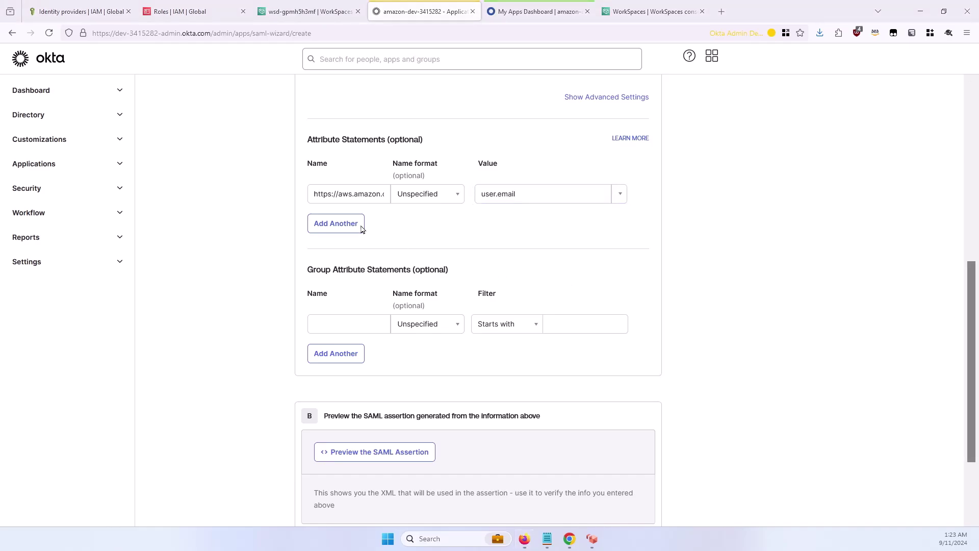
Add a RoleSessionName attribute with URI Reference format and value userName
{"action": "left_click", "coordinate": [336, 223]}
{"action": "key", "text": "ctrl+v"}
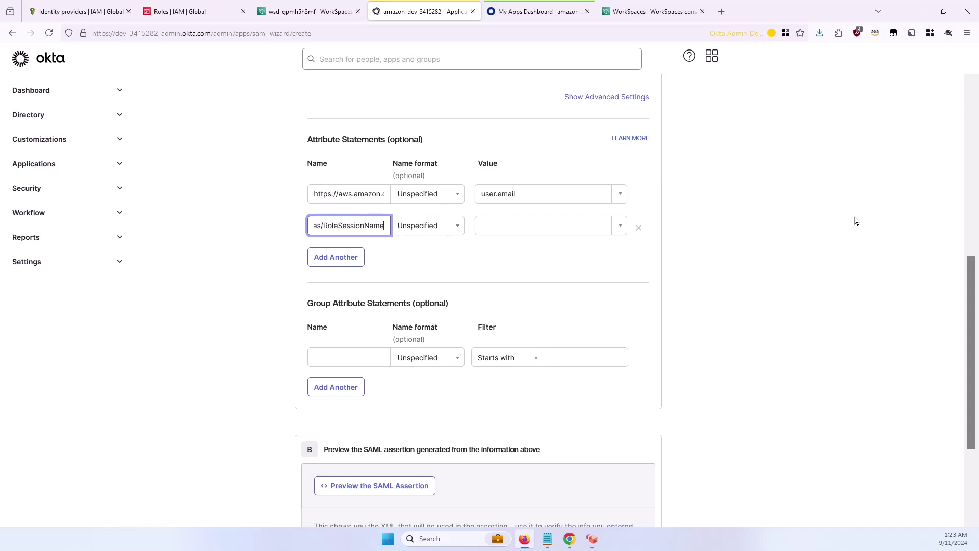
{"action": "key", "text": "Home"}
{"action": "left_click", "coordinate": [452, 225]}
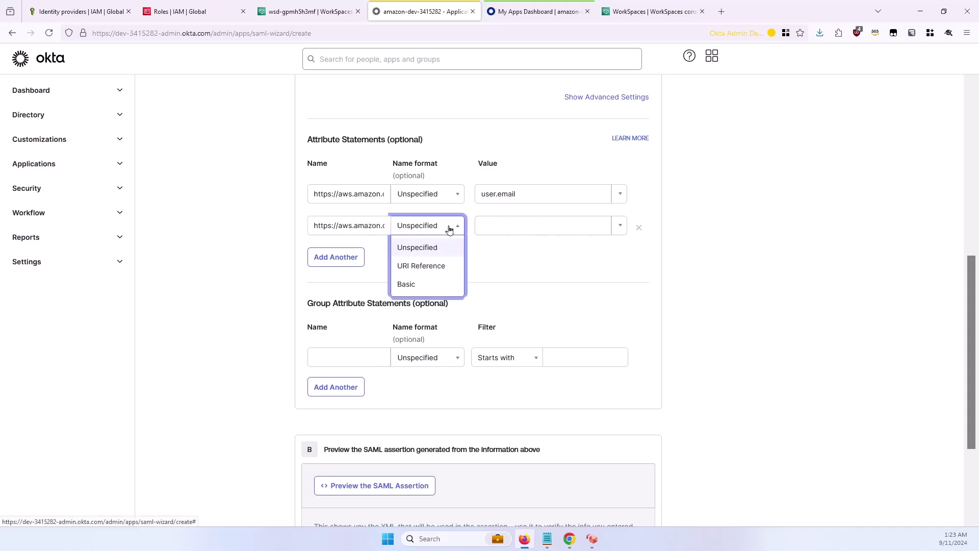
{"action": "left_click", "coordinate": [440, 265]}
{"action": "left_click", "coordinate": [527, 224]}
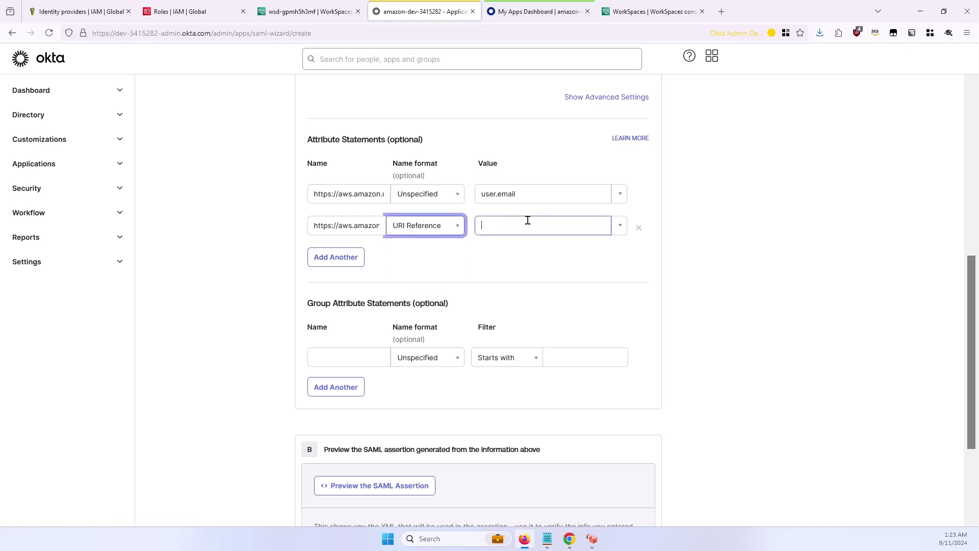
{"action": "type", "text": "userName"}
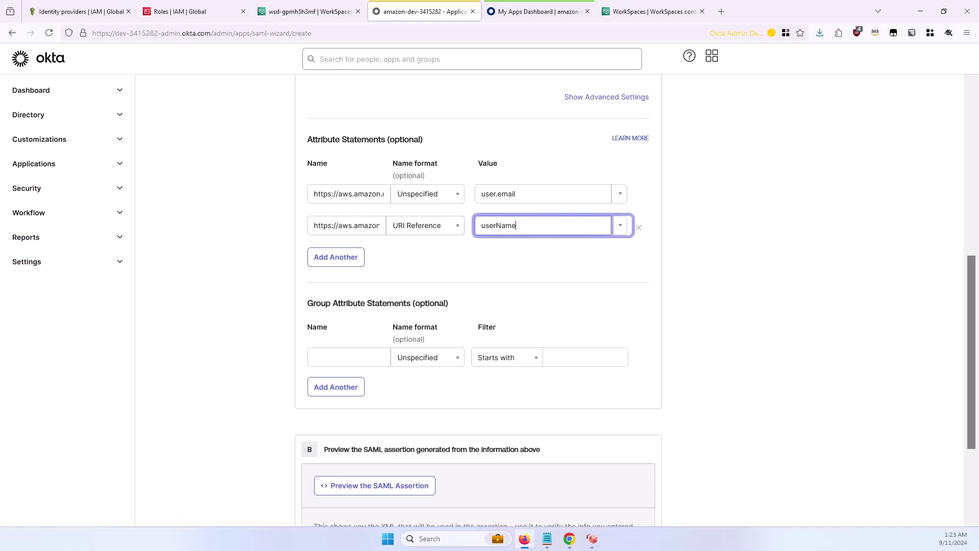
Add a SessionDuration attribute with Basic format and value 3600, then continue to Feedback
{"action": "left_click", "coordinate": [337, 257]}
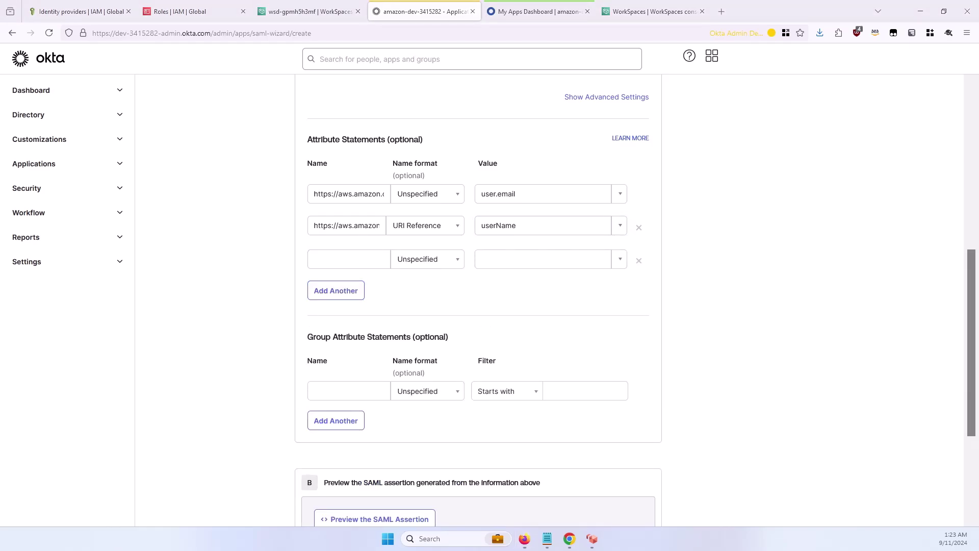
{"action": "left_click", "coordinate": [348, 259]}
{"action": "key", "text": "ctrl+v"}
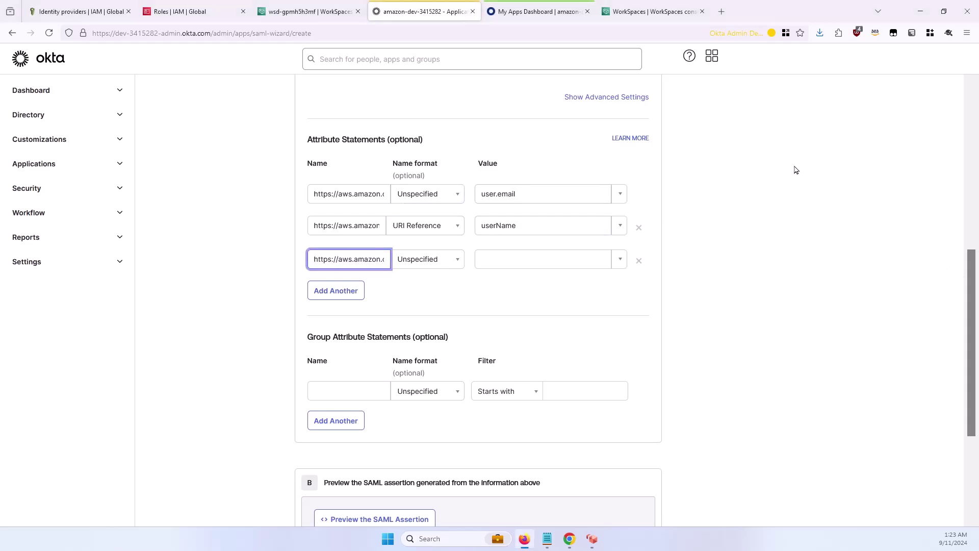
{"action": "left_click", "coordinate": [427, 258]}
{"action": "left_click", "coordinate": [439, 319]}
{"action": "left_click", "coordinate": [543, 258]}
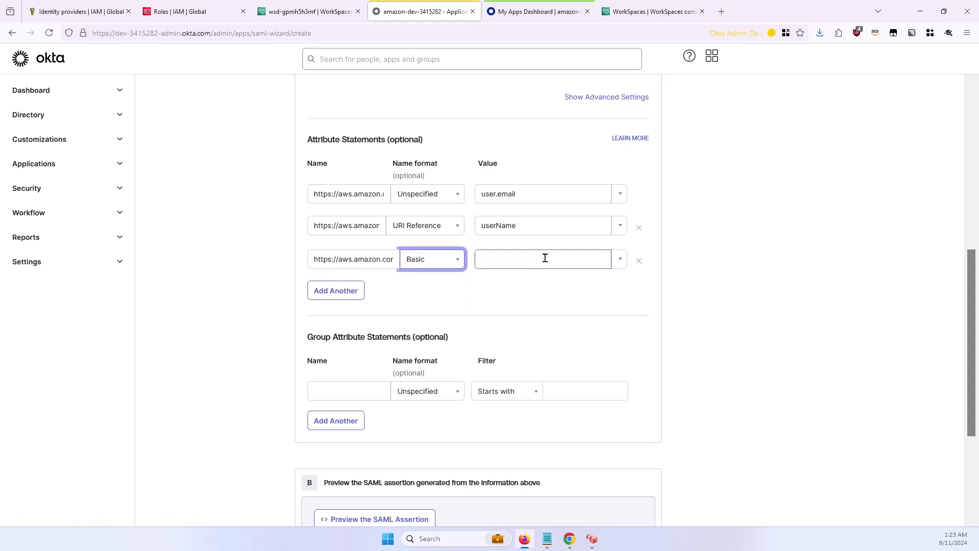
{"action": "type", "text": "3600"}
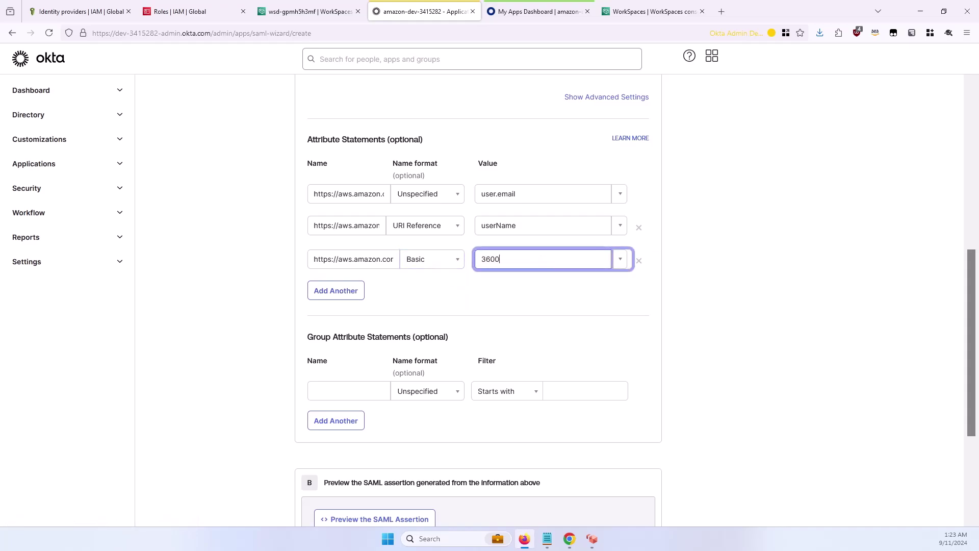
{"action": "left_click", "coordinate": [831, 237]}
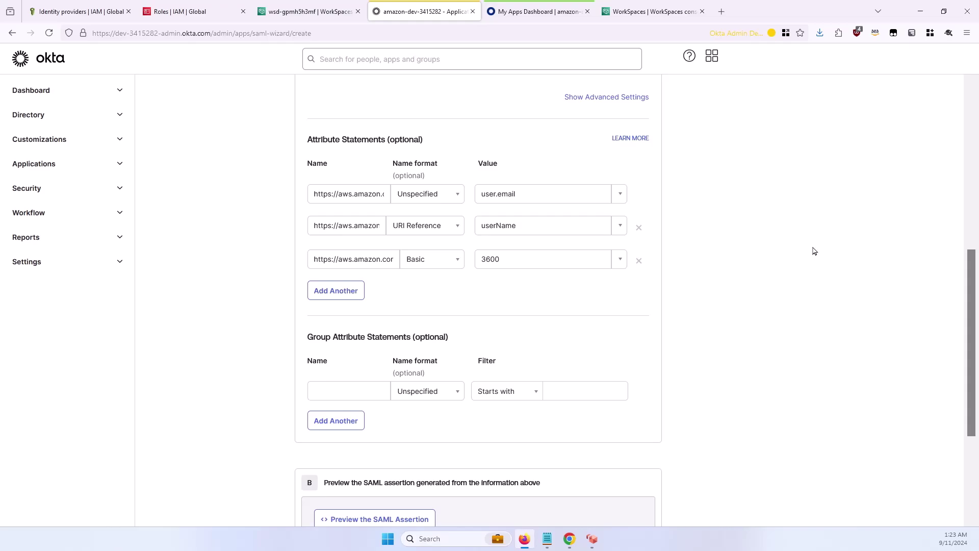
{"action": "scroll", "coordinate": [814, 251], "scroll_direction": "down", "scroll_amount": 3}
{"action": "scroll", "coordinate": [814, 251], "scroll_direction": "down", "scroll_amount": 1}
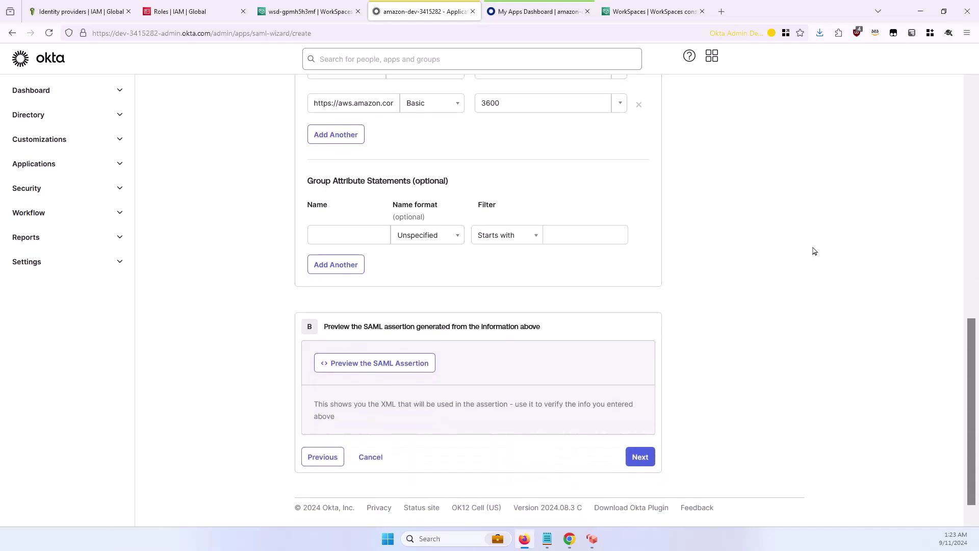
{"action": "left_click", "coordinate": [641, 458]}
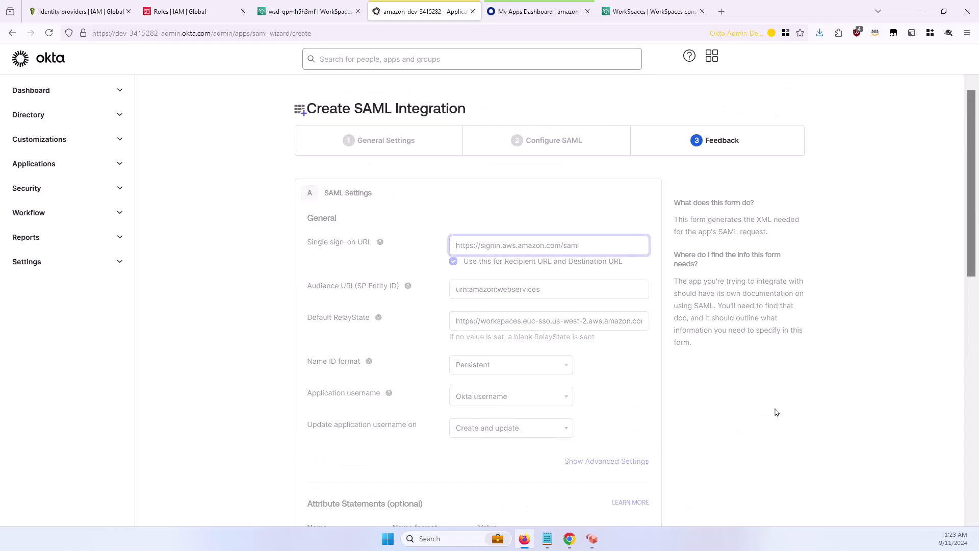
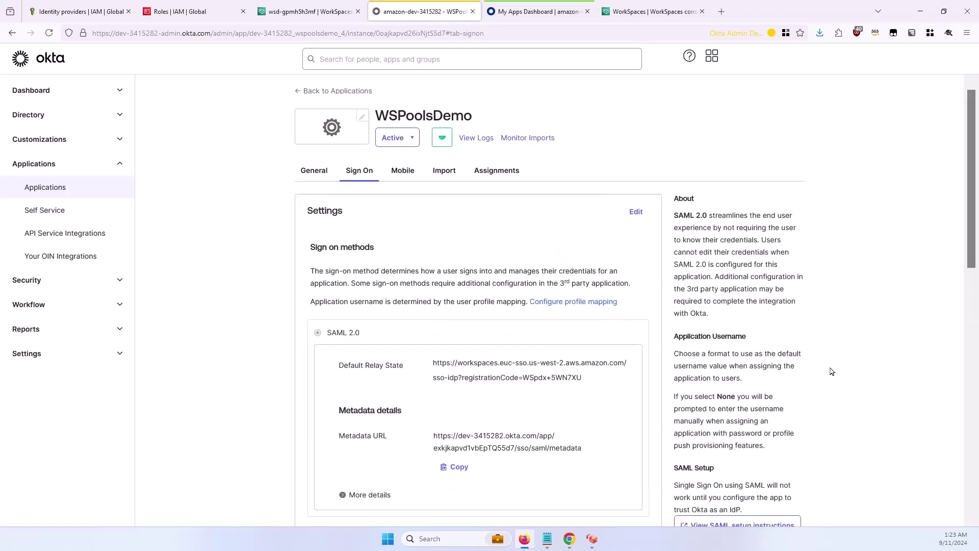
{"action": "scroll", "coordinate": [493, 397], "scroll_direction": "down", "scroll_amount": 2}
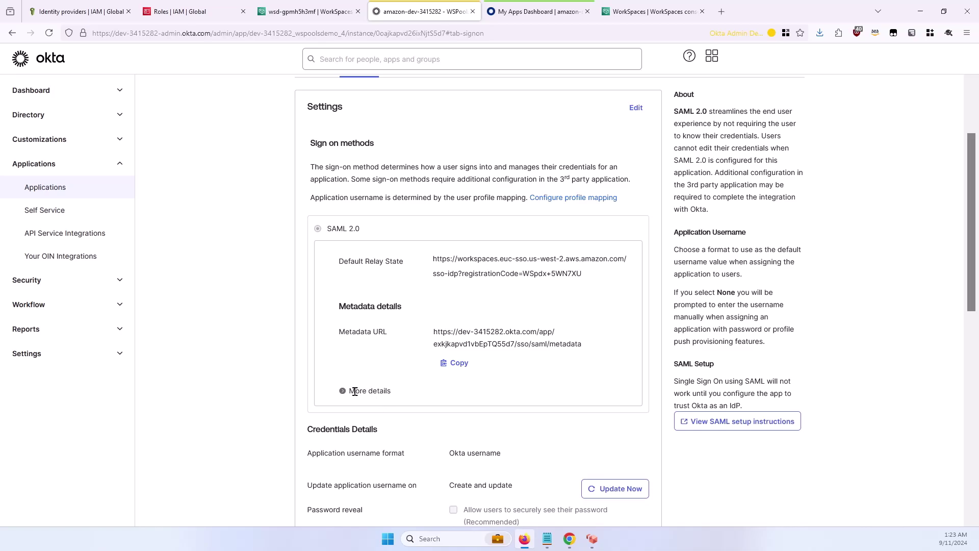
Expand More details on the WSPoolsDemo Sign On tab and copy the Sign on URL
{"action": "left_click", "coordinate": [344, 390]}
{"action": "scroll", "coordinate": [283, 390], "scroll_direction": "down", "scroll_amount": 1}
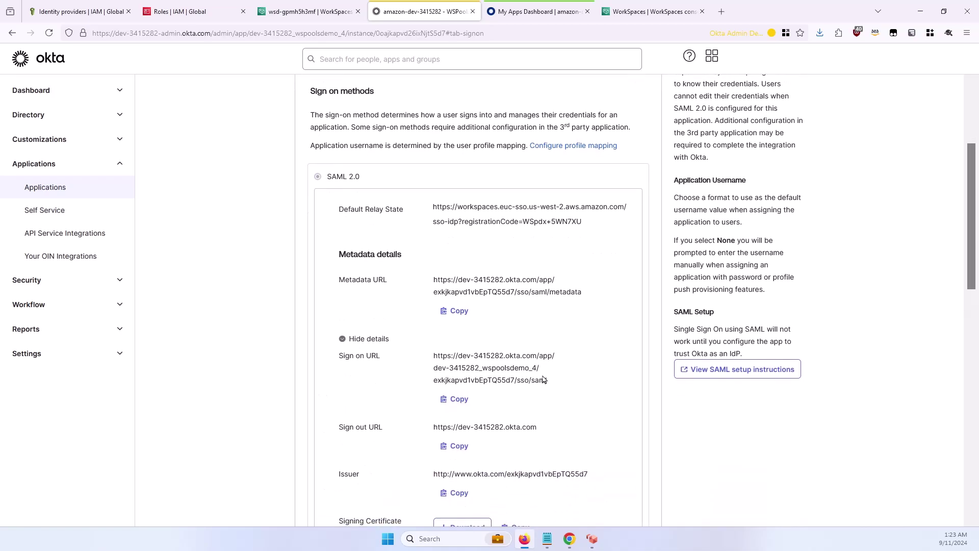
{"action": "left_click", "coordinate": [457, 399]}
Begin editing Authentication settings for the wsd-gpmh5h3mf directory in the WorkSpaces console
{"action": "left_click", "coordinate": [293, 12]}
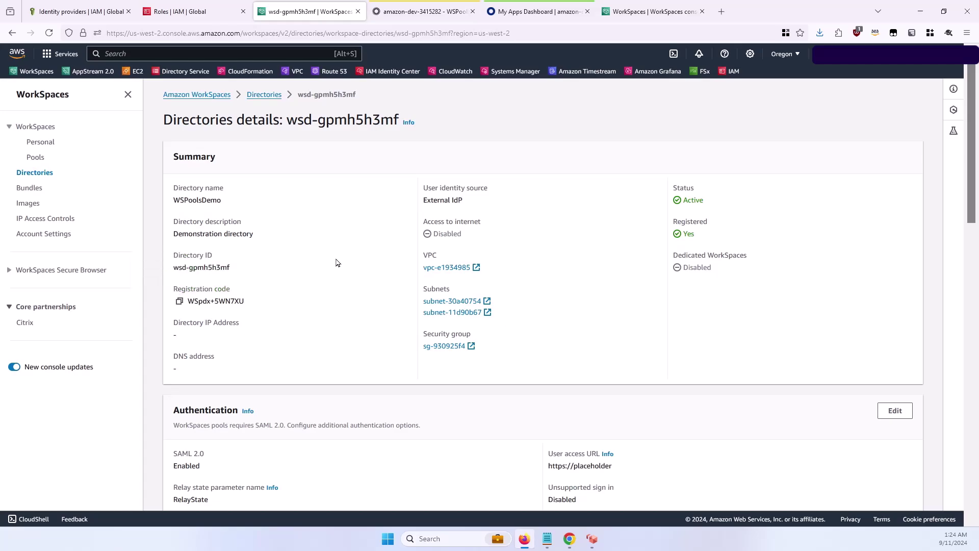
{"action": "scroll", "coordinate": [336, 262], "scroll_direction": "down", "scroll_amount": 2}
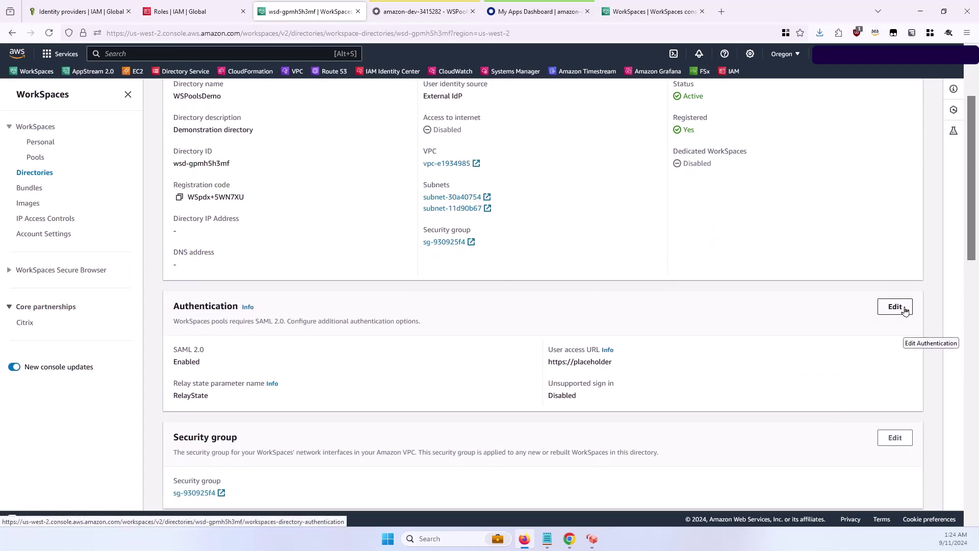
{"action": "left_click", "coordinate": [895, 306]}
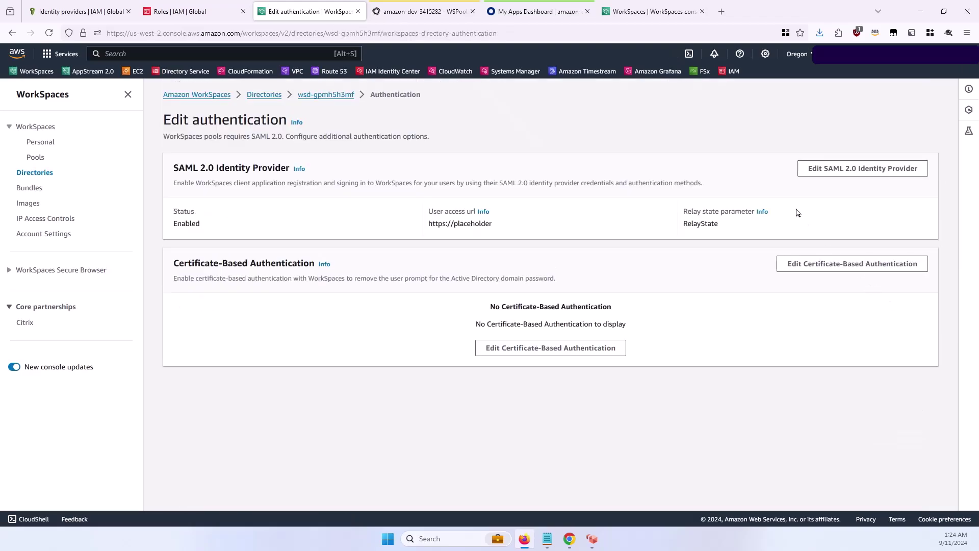
Set the SAML 2.0 User Access URL to the copied Okta Sign on URL and save
{"action": "left_click", "coordinate": [905, 176]}
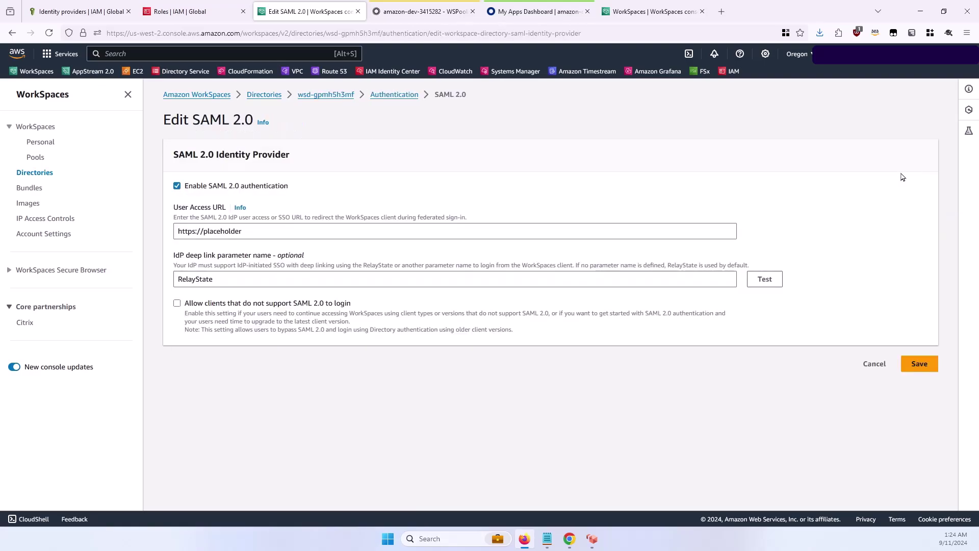
{"action": "left_click", "coordinate": [417, 230]}
{"action": "key", "text": "ctrl+a"}
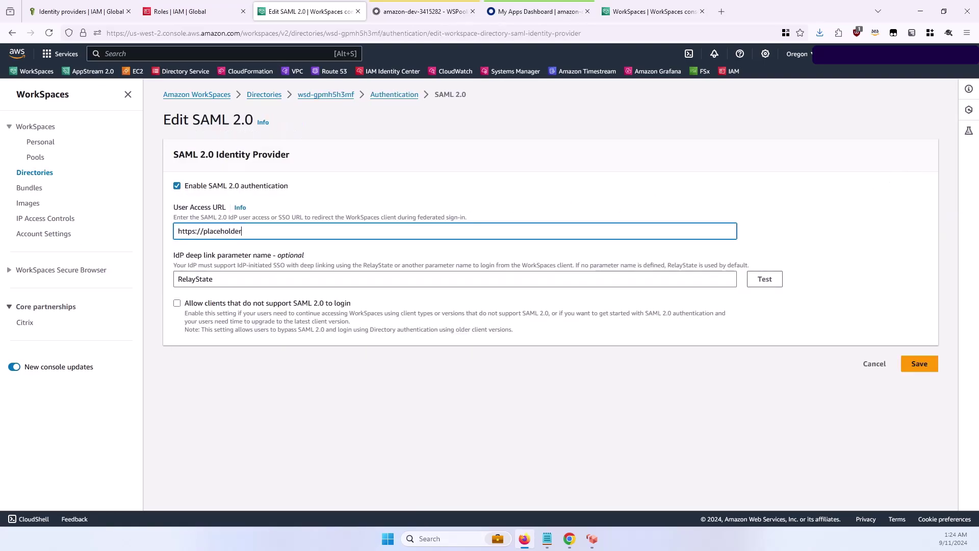
{"action": "key", "text": "BackSpace"}
{"action": "key", "text": "BackSpace"}
{"action": "key", "text": "BackSpace"}
{"action": "key", "text": "BackSpace"}
{"action": "key", "text": "BackSpace"}
{"action": "key", "text": "BackSpace"}
{"action": "key", "text": "ctrl+v"}
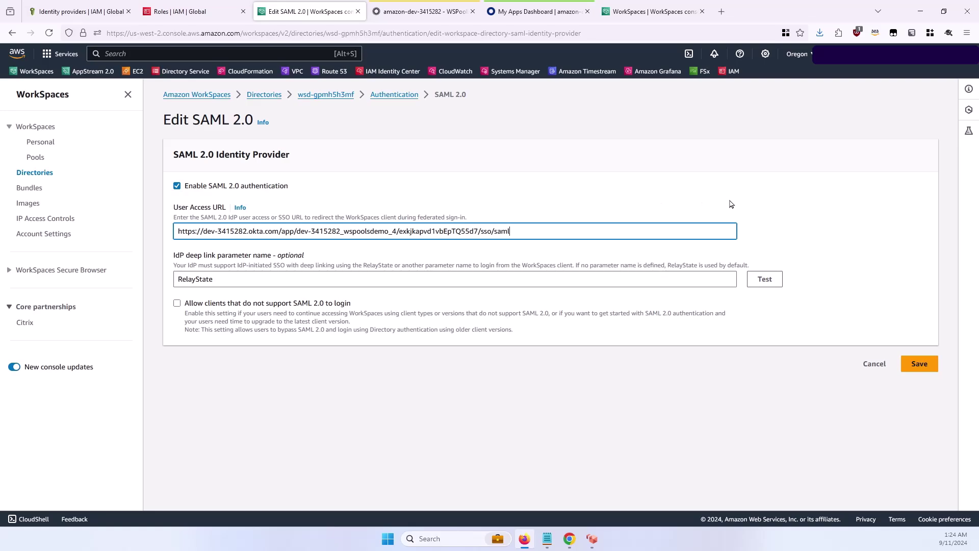
{"action": "left_click", "coordinate": [926, 366]}
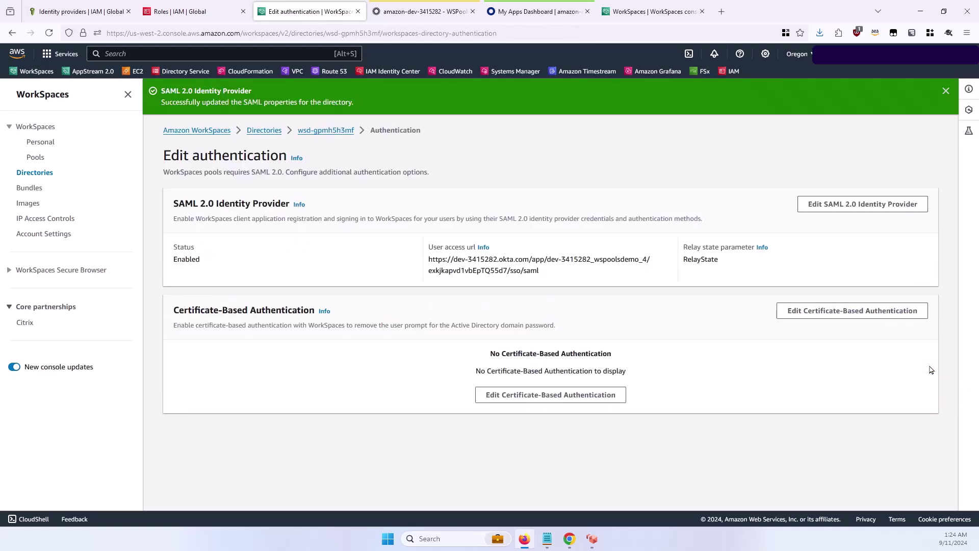
Go back to the wsd-gpmh5h3mf directory details page via the breadcrumb
{"action": "left_click", "coordinate": [314, 132]}
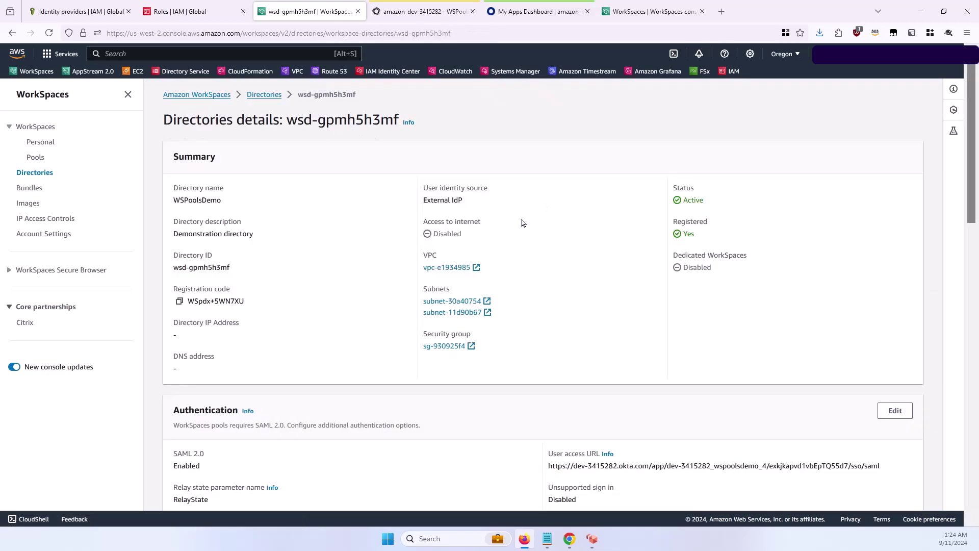